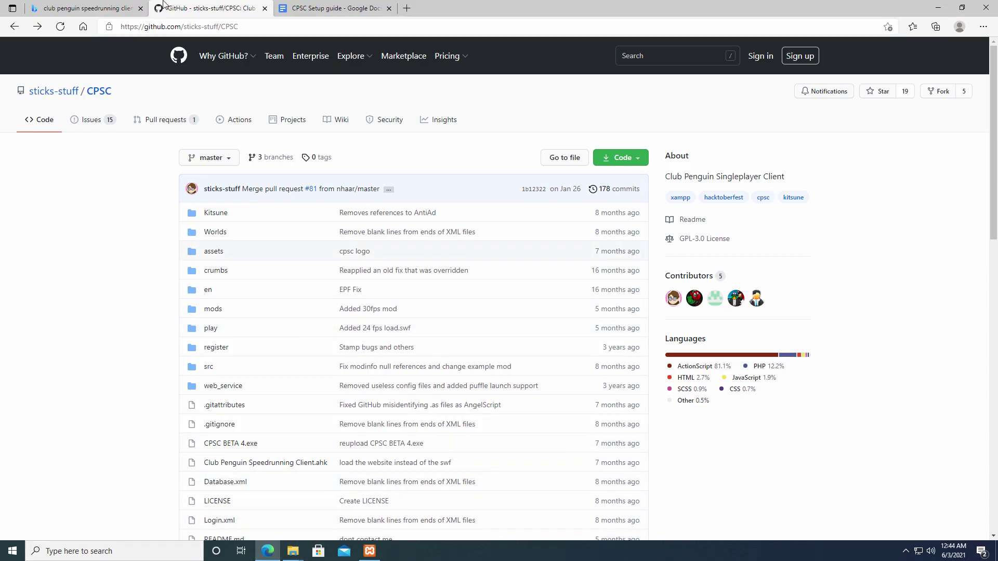
Stop the Apache module in the XAMPP Control Panel and close the panel.
left_click(370, 551)
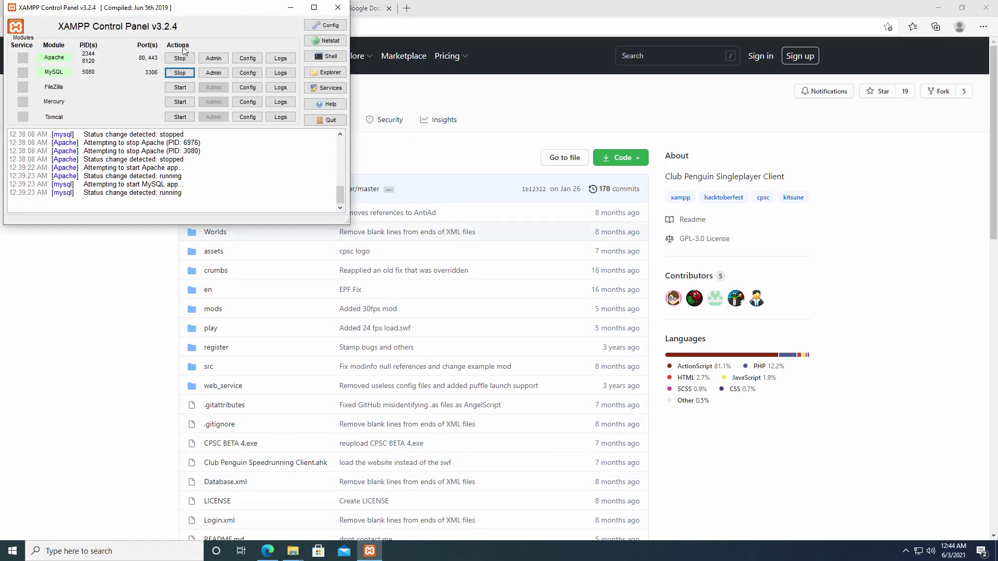
left_click(180, 59)
left_click(337, 7)
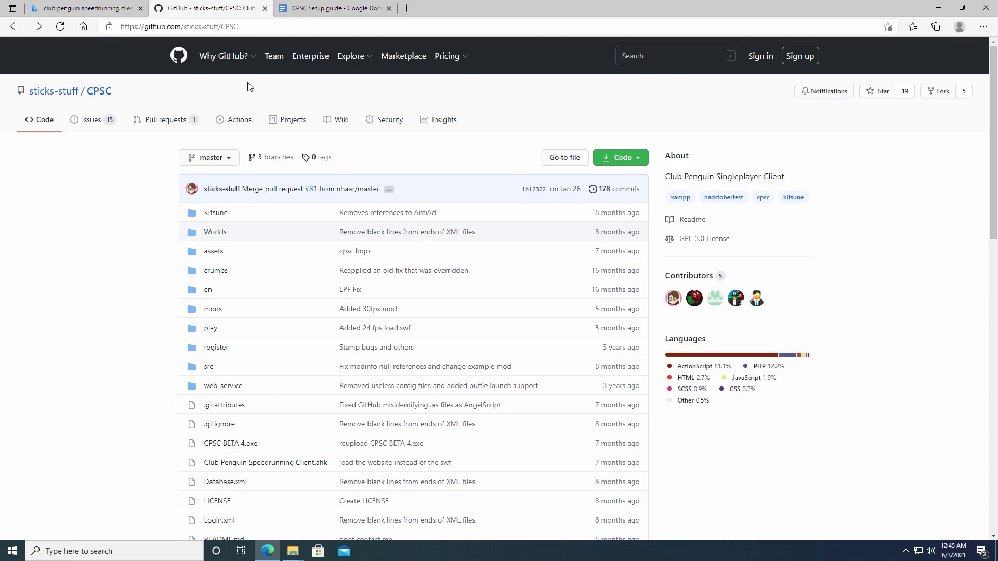
Find the Adding mods section of the CPSC Setup guide and open the general mods folder it links to.
left_click(310, 6)
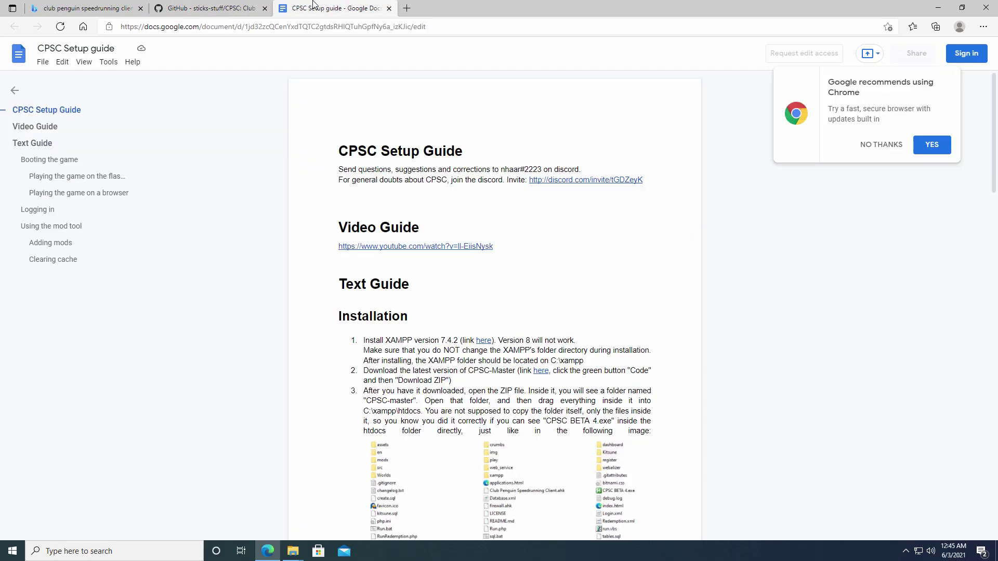
scroll(516, 243, "down", 15)
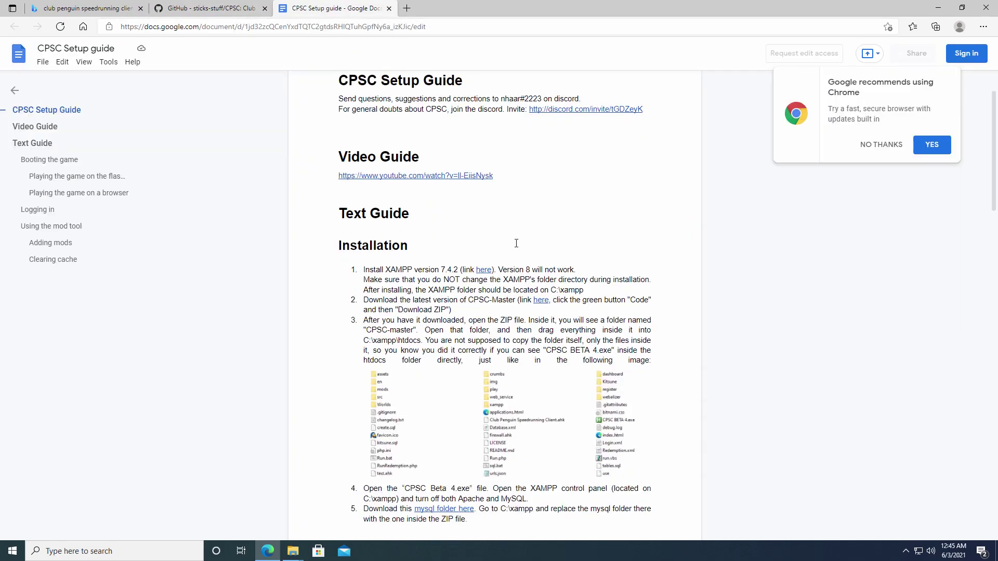
scroll(518, 249, "down", 7)
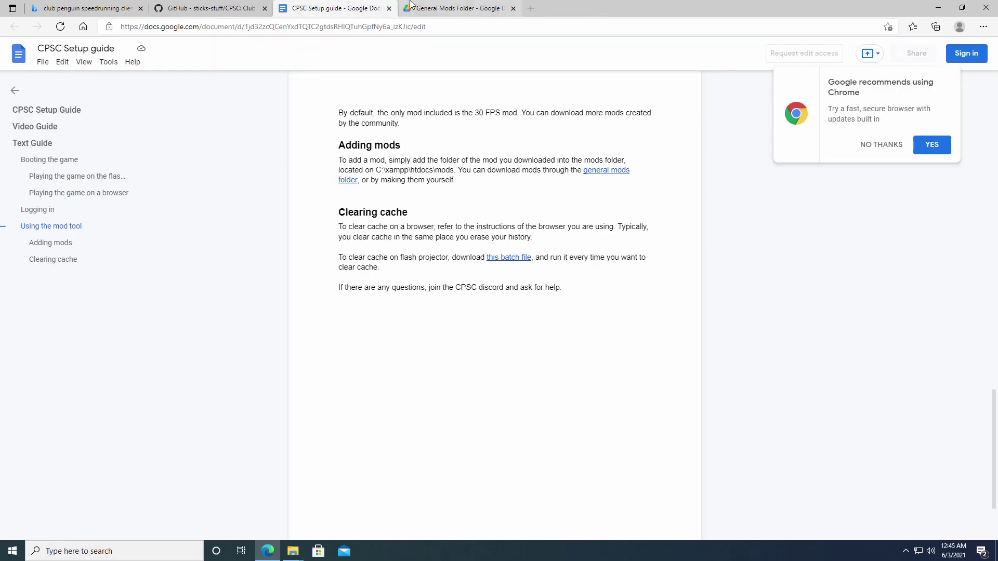
left_click(410, 4)
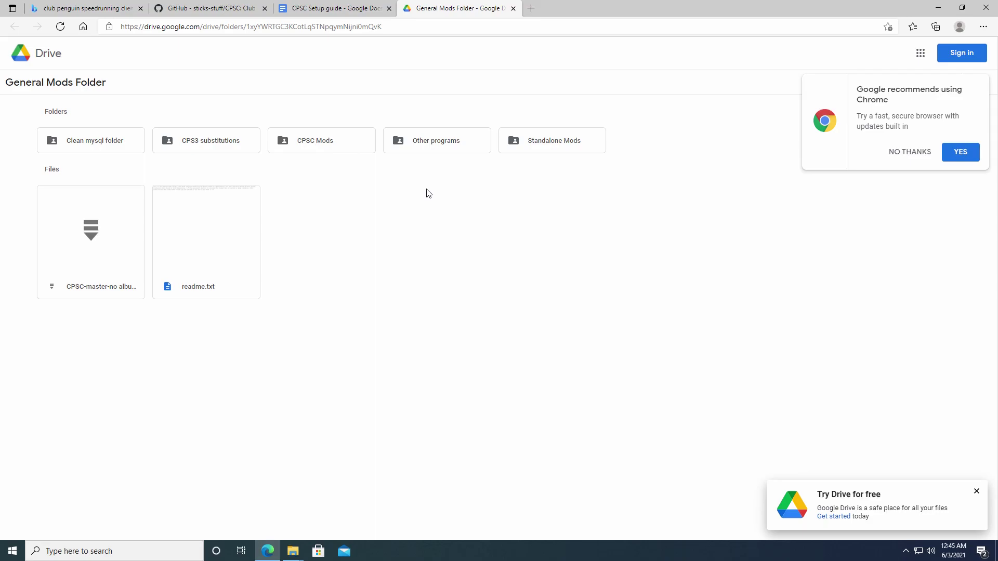
Look through the Standalone Mods and Other programs folders, returning to the General Mods Folder.
left_click(574, 149)
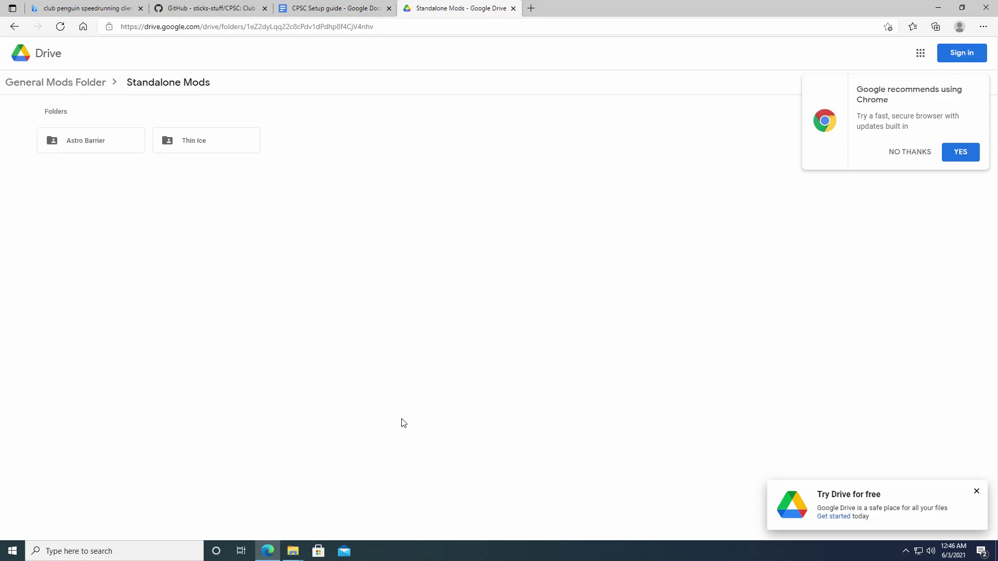
left_click(11, 29)
left_click(445, 145)
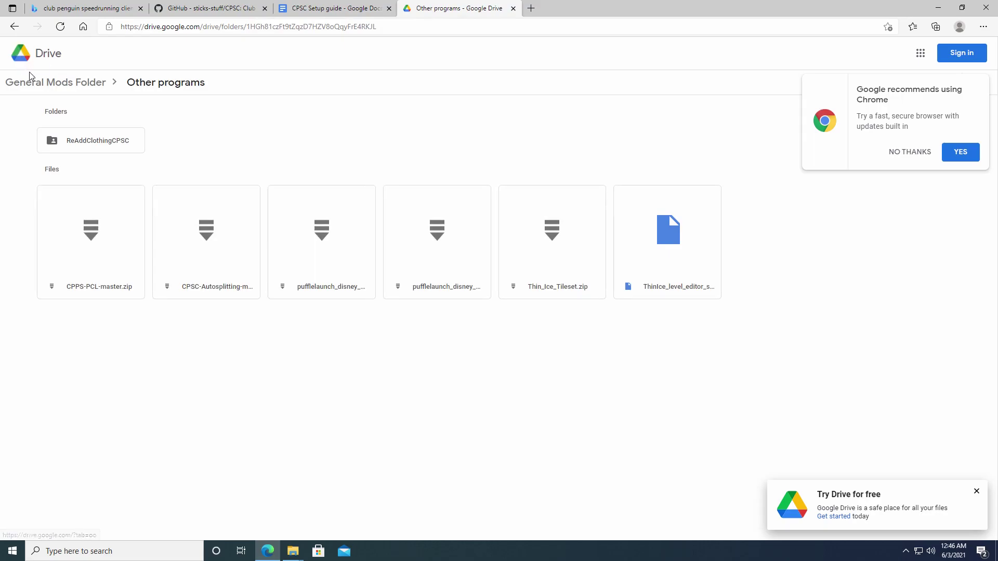
left_click(15, 27)
Download the TheDab and LilPumpSensei mod folders from Misc. inside CPSC Mods.
left_click(354, 143)
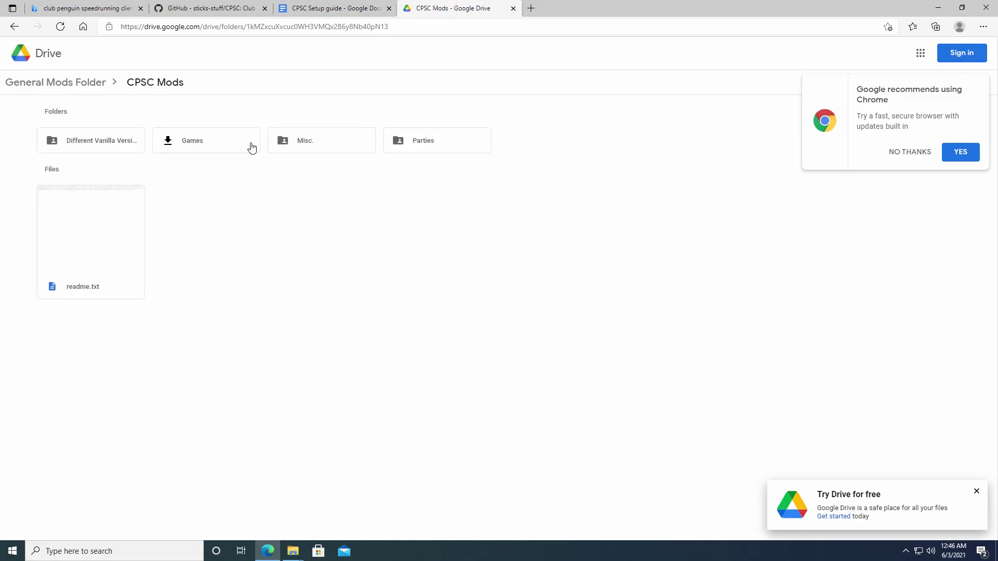
left_click(309, 145)
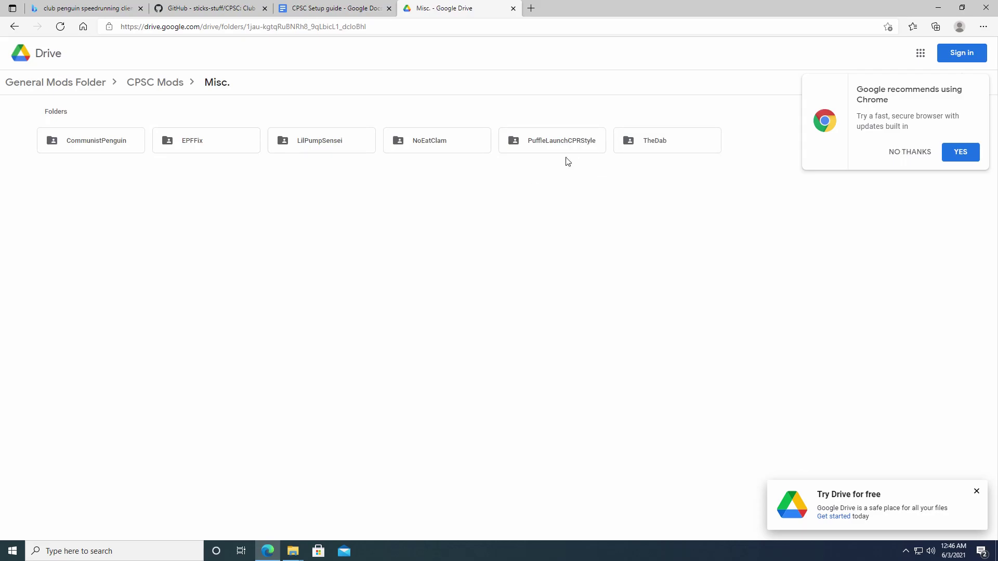
left_click(631, 140)
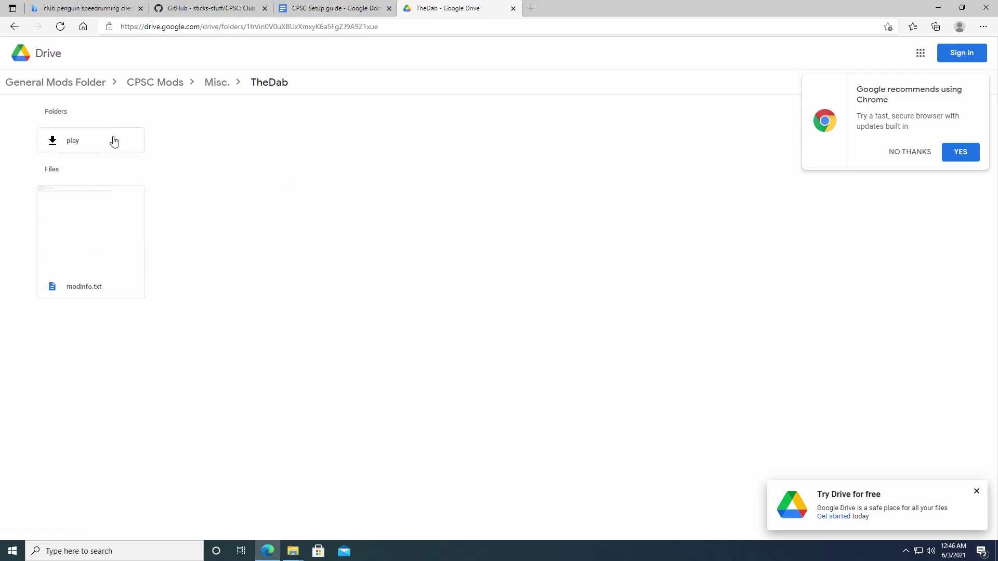
key("alt+Left")
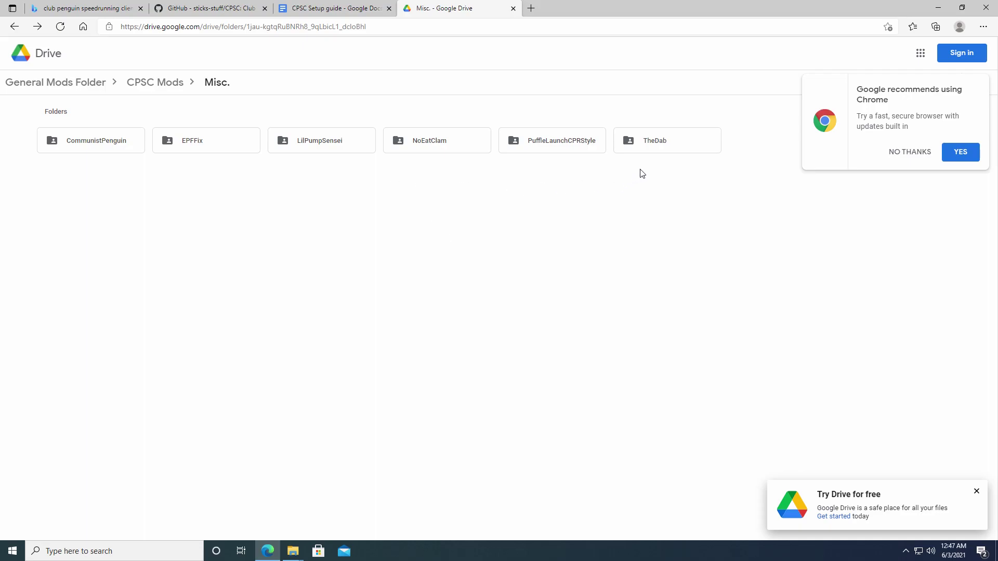
left_click(630, 141)
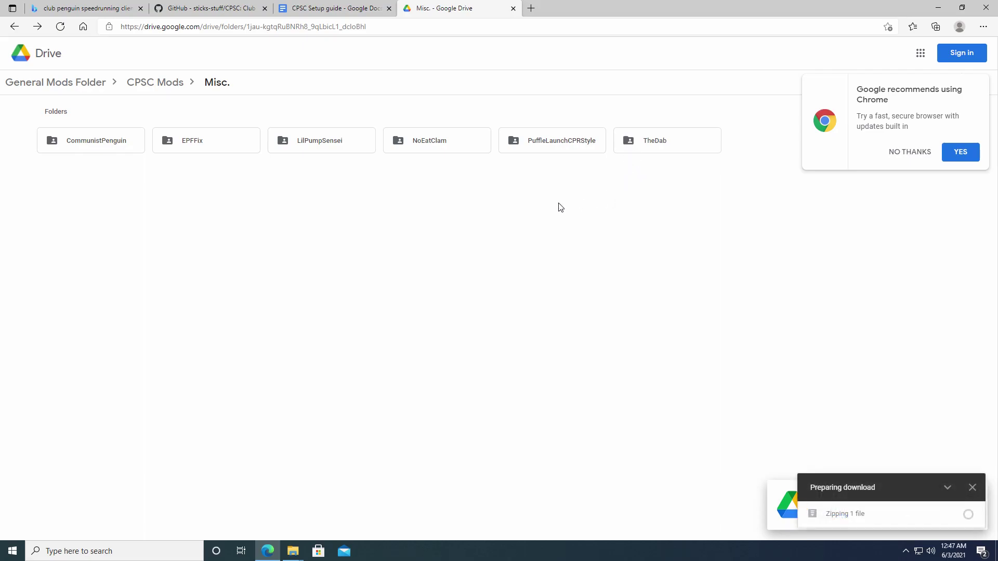
left_click(283, 143)
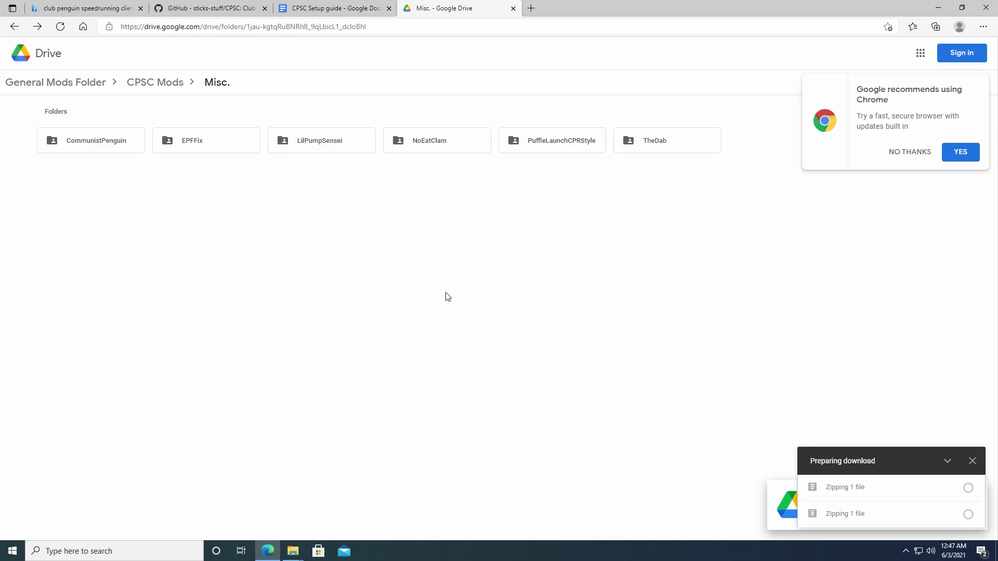
Switch to File Explorer and bring up both the Downloads folder and the XAMPP mods folder.
left_click(293, 551)
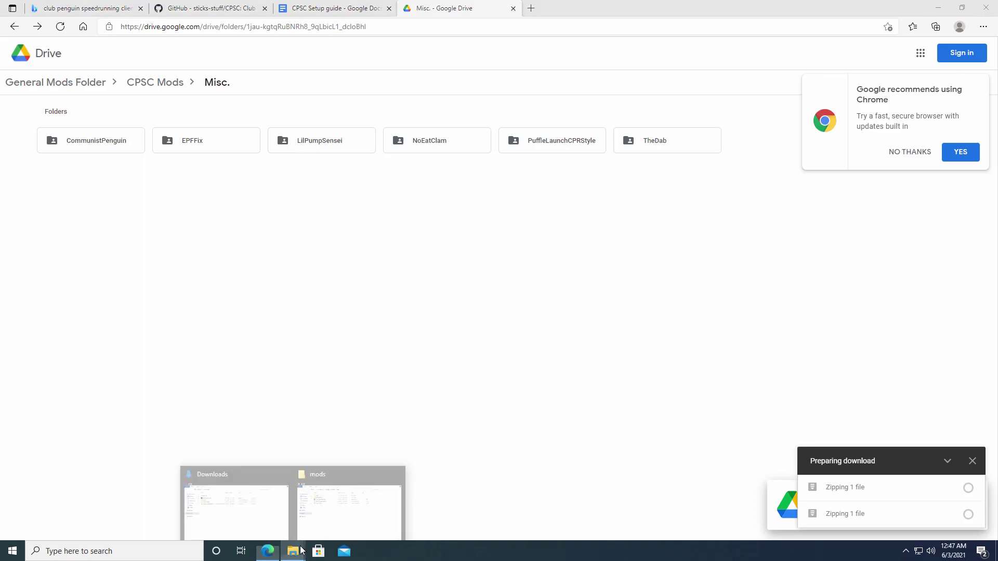
left_click(281, 527)
left_click(346, 526)
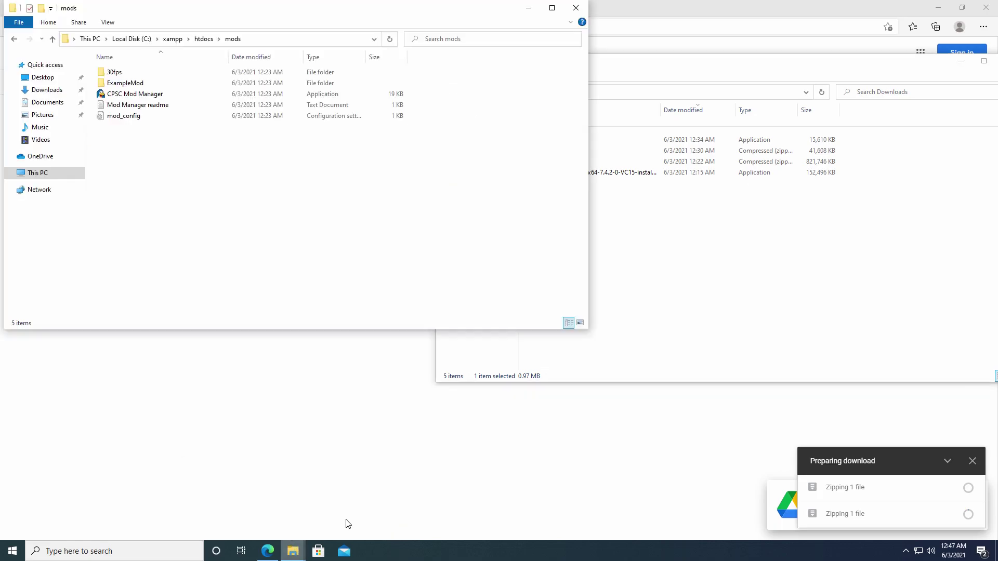
left_click(732, 261)
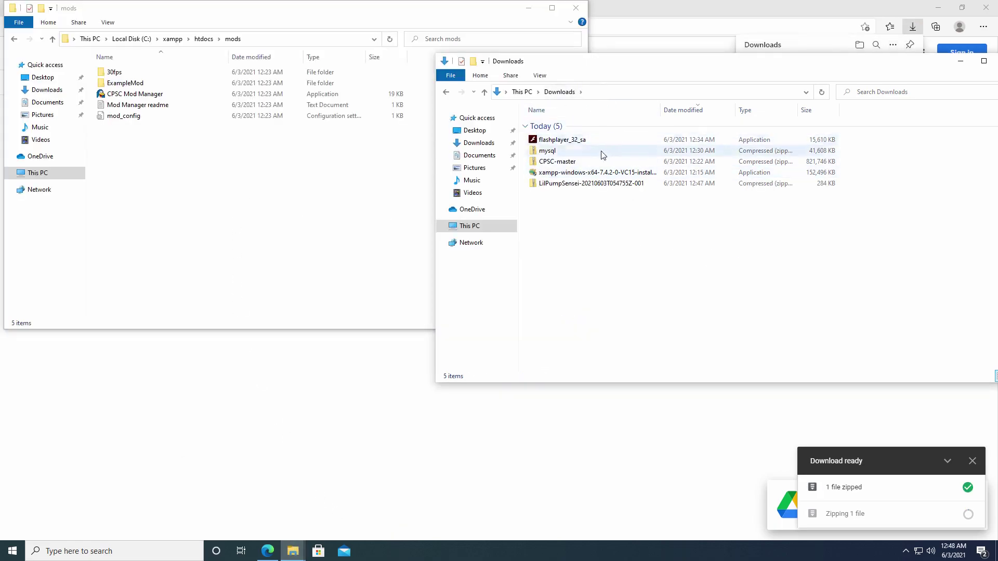
left_click(208, 173)
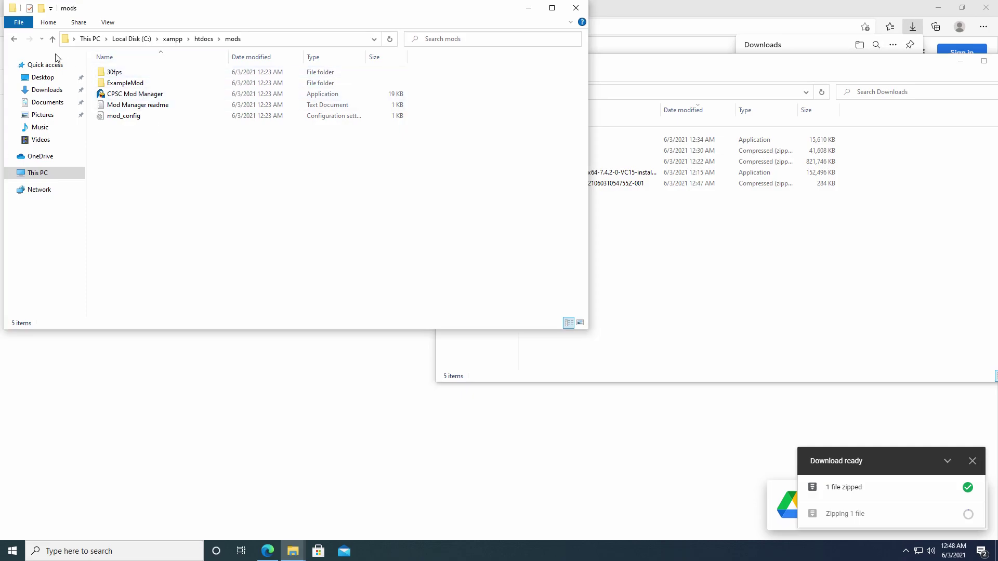
Navigate from This PC to the C:\xampp\htdocs\mods folder.
left_click(49, 171)
left_click(119, 192)
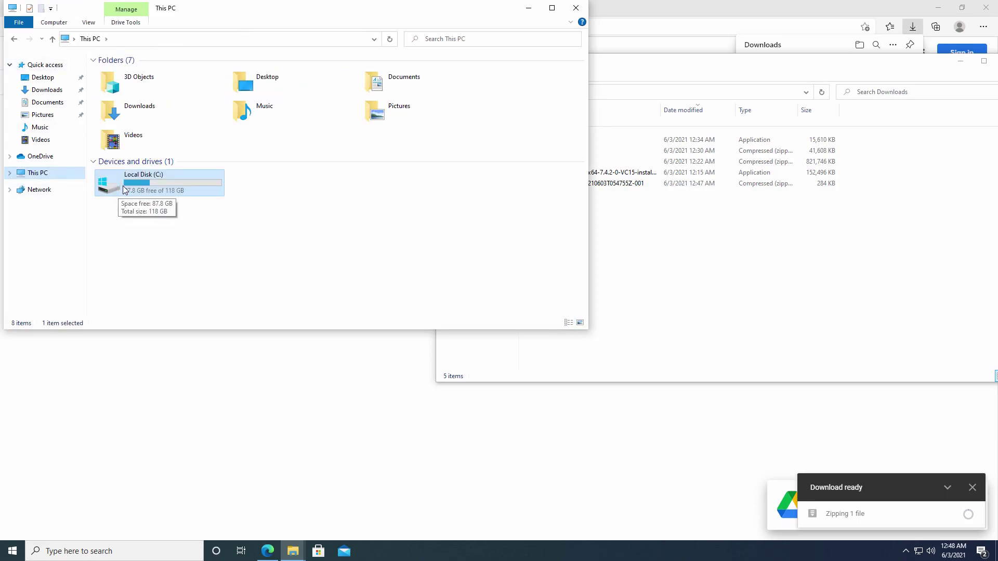
double_click(124, 190)
double_click(130, 138)
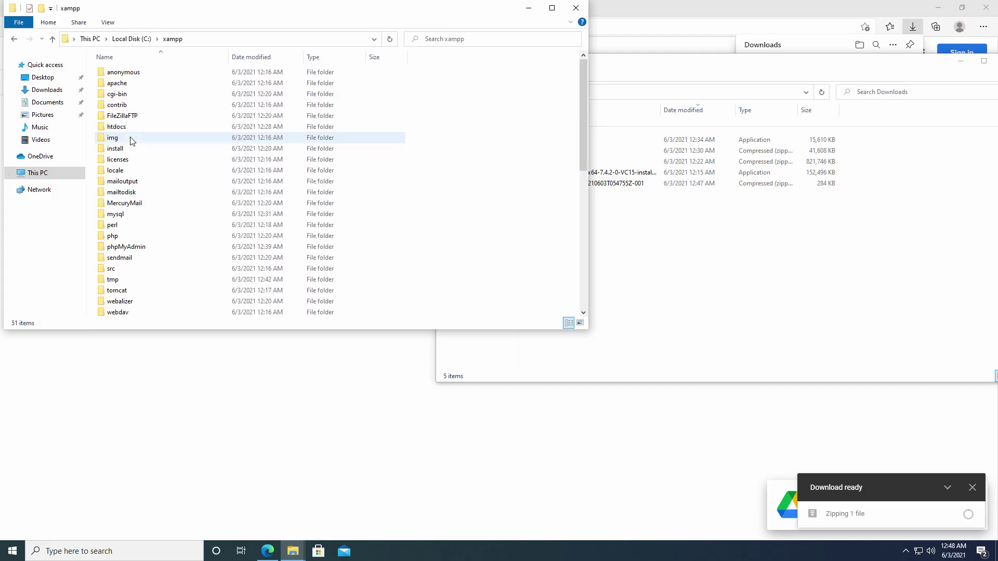
double_click(118, 127)
double_click(131, 145)
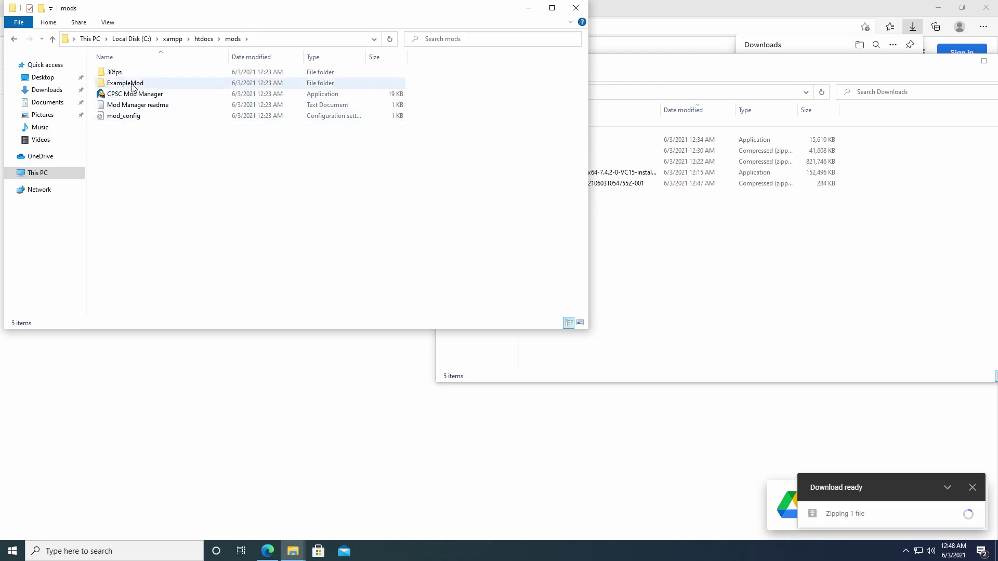
Refresh the Downloads folder to check for the mod archives.
left_click(706, 270)
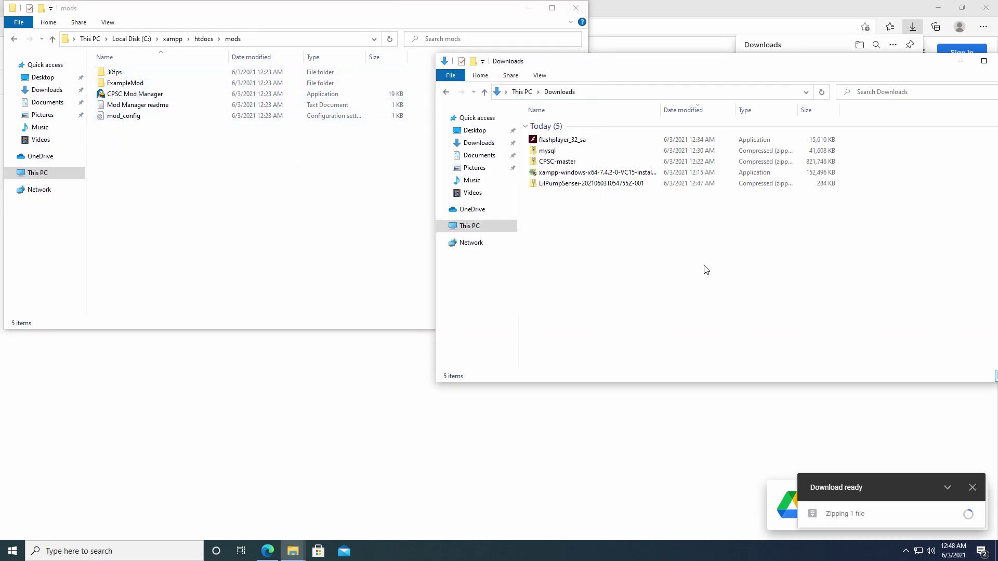
mouse_move(878, 513)
left_click(821, 93)
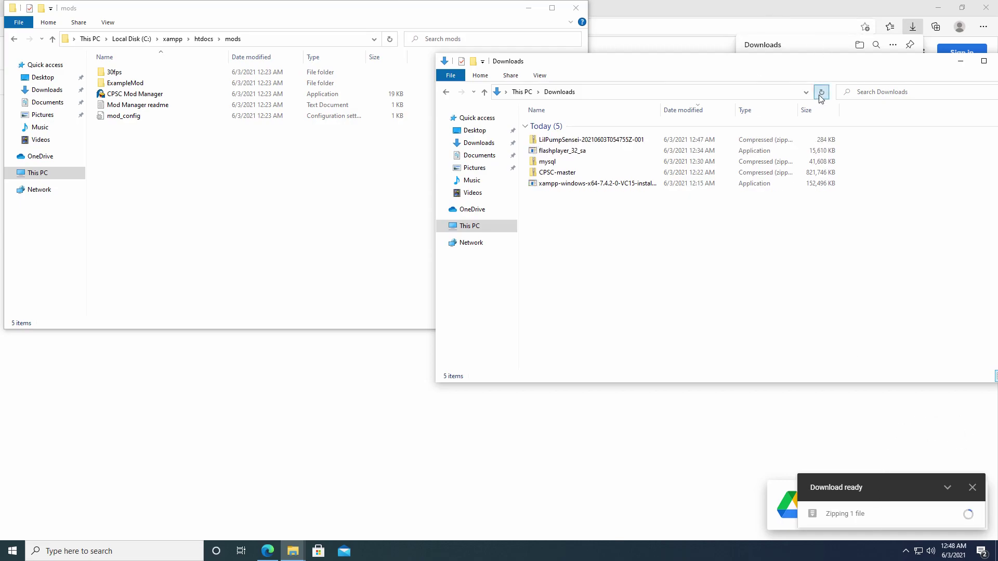
Switch back to the browser and download the TheDab mod again from the Misc. folder.
left_click(731, 5)
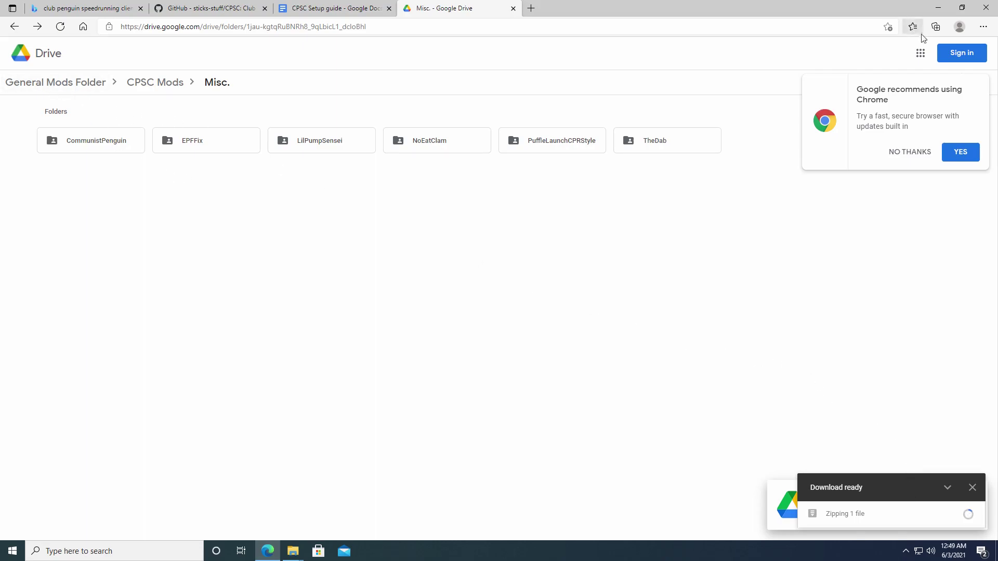
left_click(11, 26)
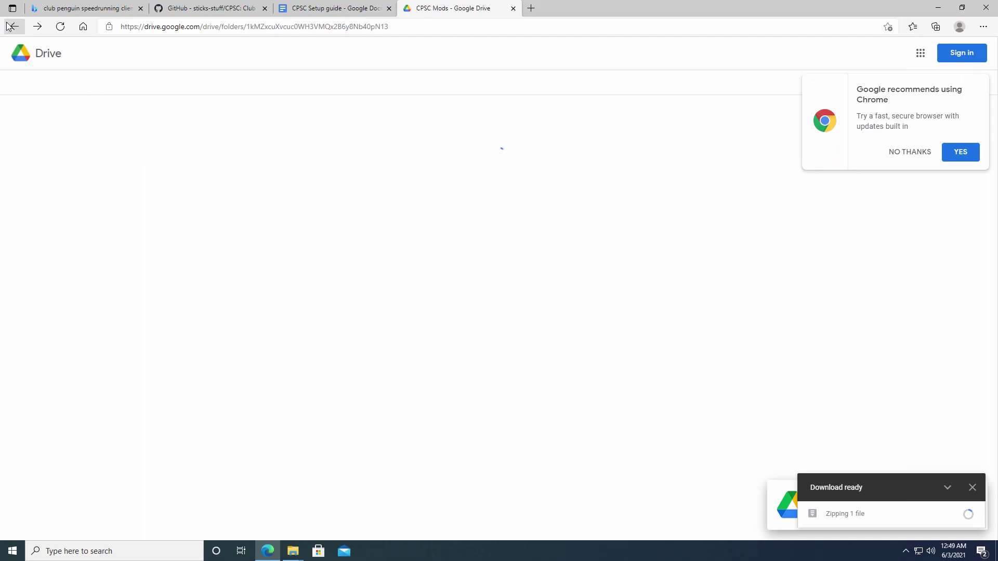
double_click(192, 140)
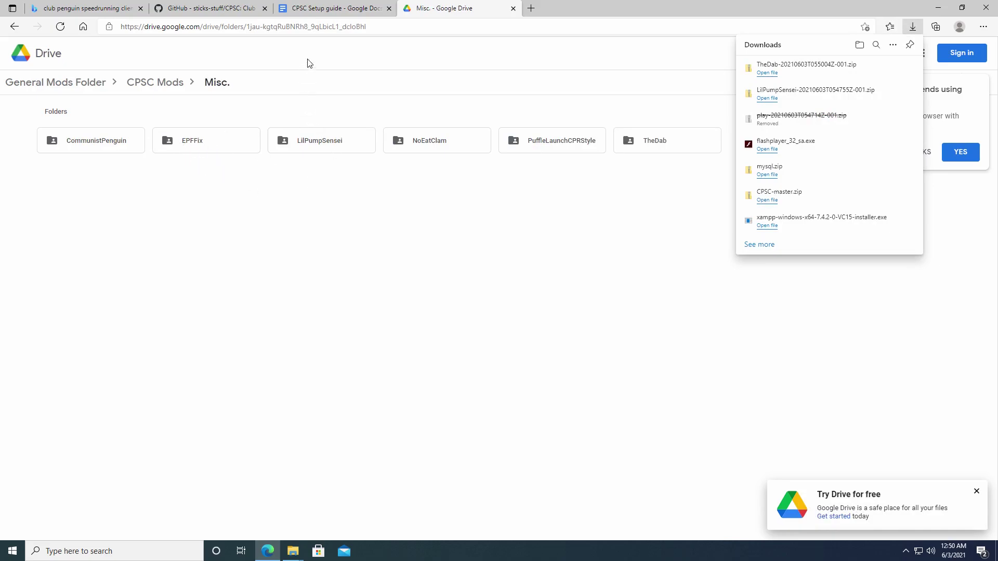
left_click(341, 291)
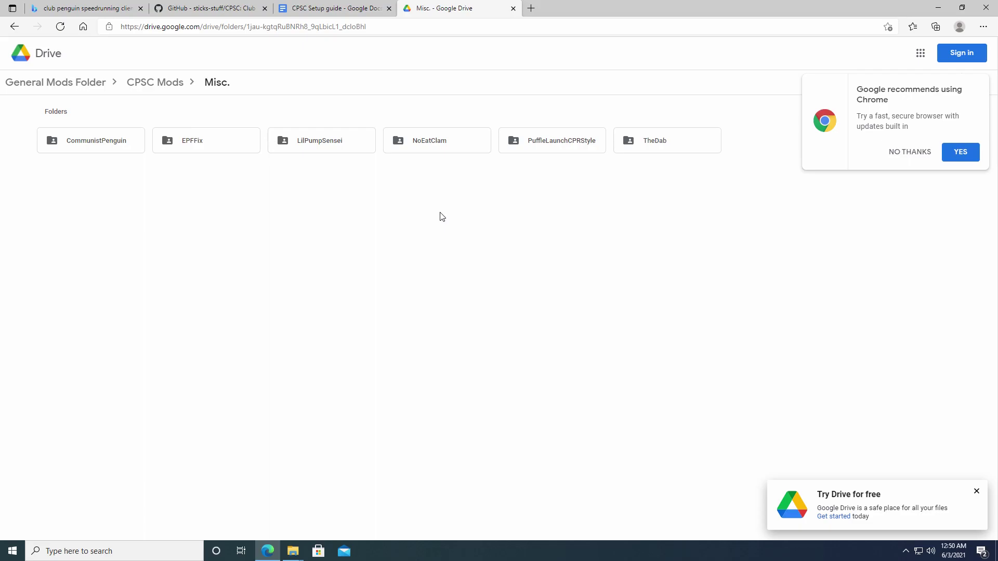
Open the downloaded TheDab archive in File Explorer and copy its TheDab folder into the XAMPP mods folder.
mouse_move(293, 551)
left_click(237, 512)
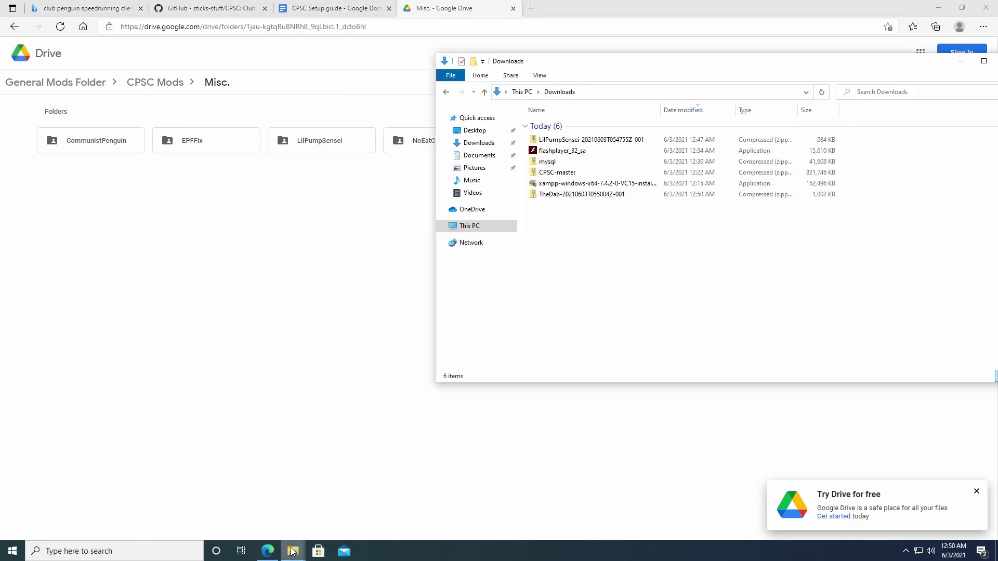
left_click(338, 520)
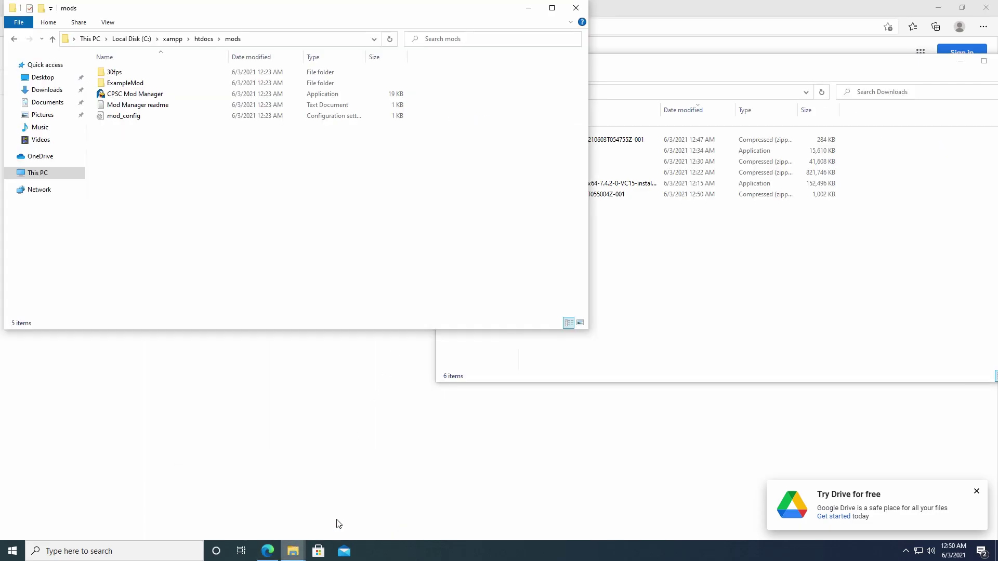
left_click(702, 240)
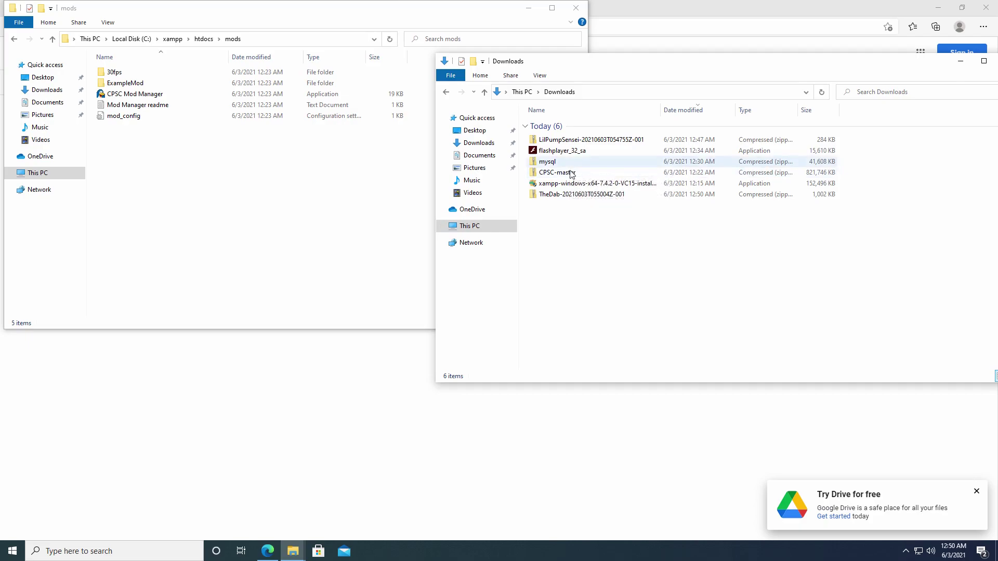
double_click(572, 194)
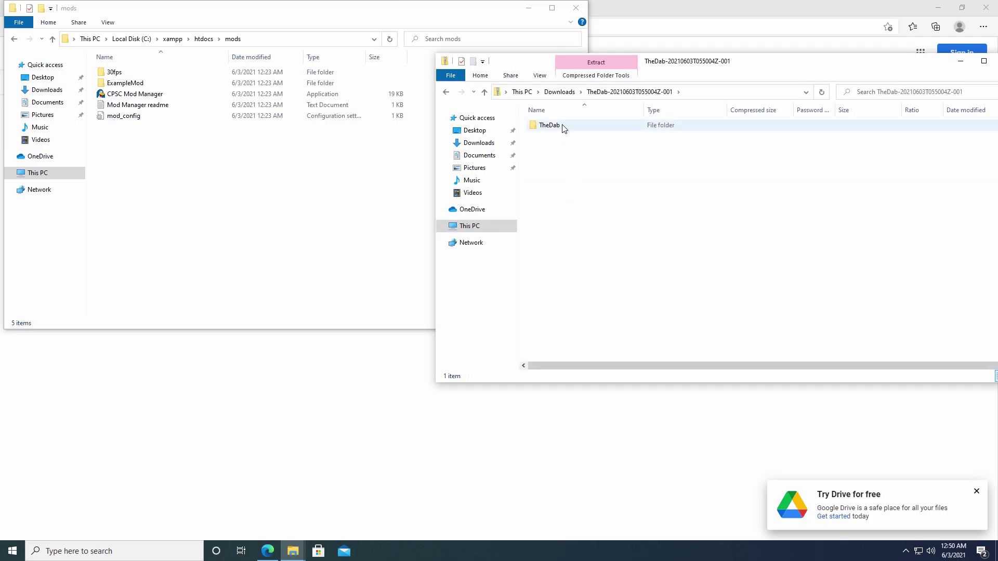
left_click_drag(565, 127, 318, 173)
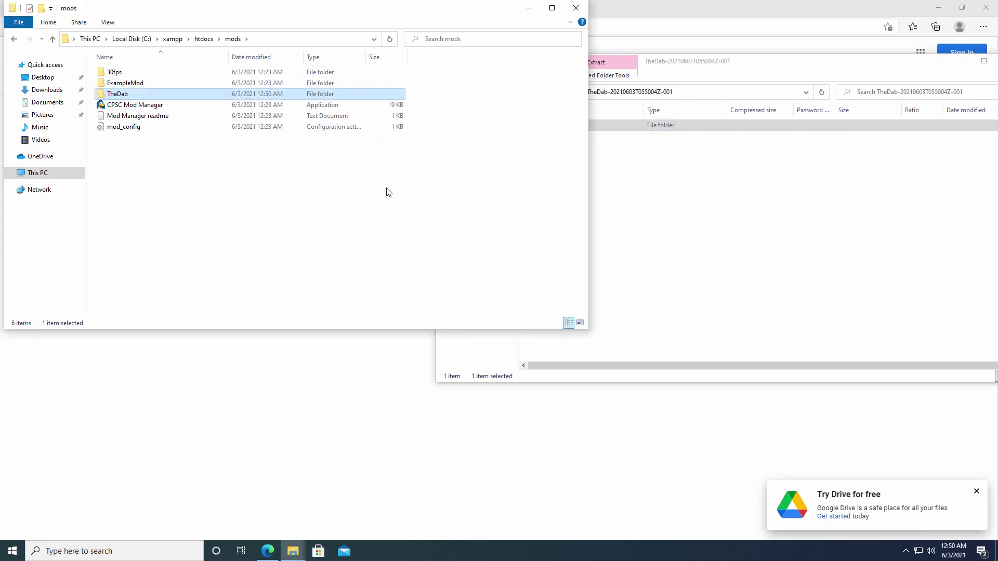
Copy the LilPumpSensei folder from its downloaded archive into the XAMPP mods folder and close the archive window.
left_click(692, 189)
left_click(485, 93)
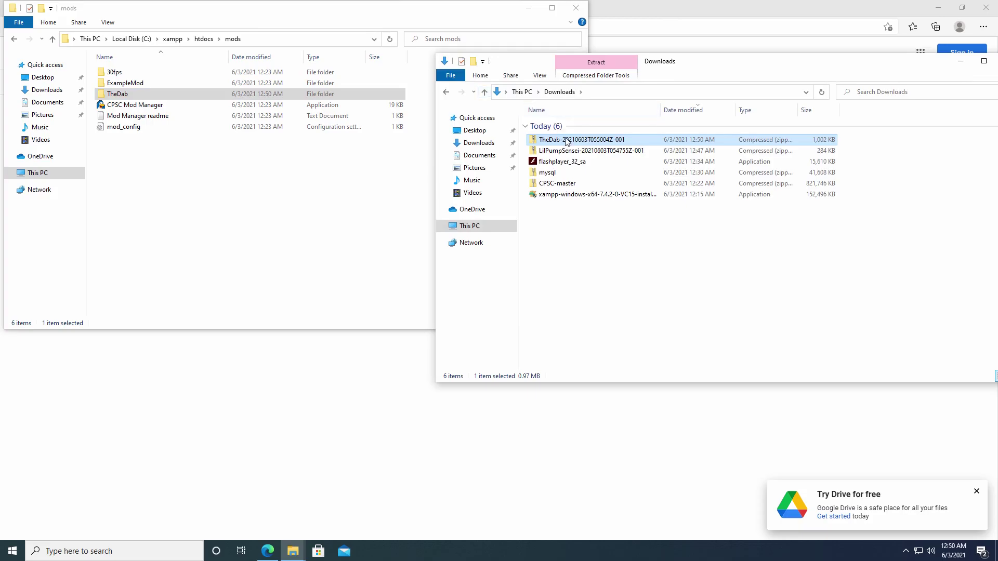
double_click(568, 151)
left_click_drag(570, 126, 223, 211)
left_click(520, 148)
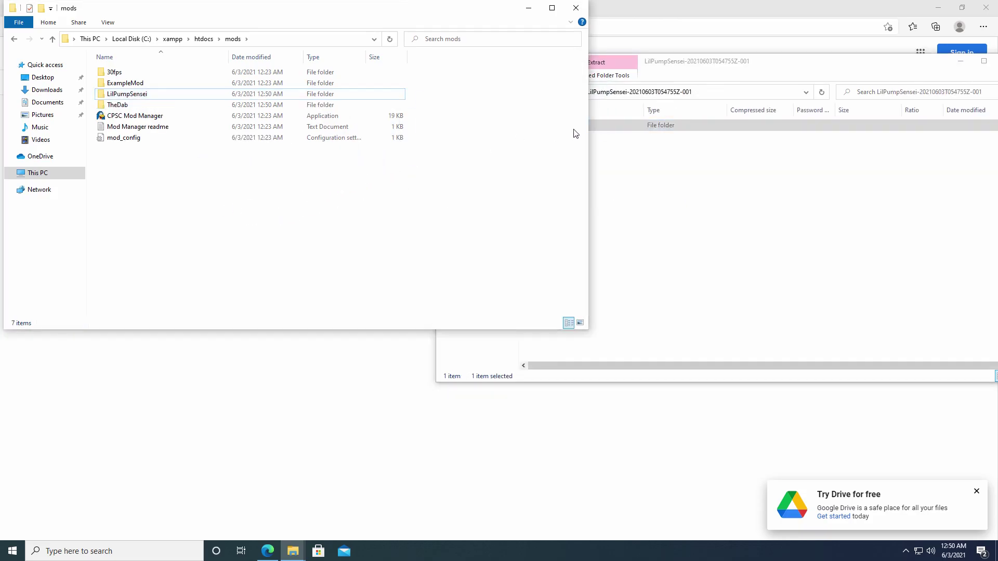
left_click(595, 132)
left_click_drag(758, 63, 636, 64)
left_click(890, 66)
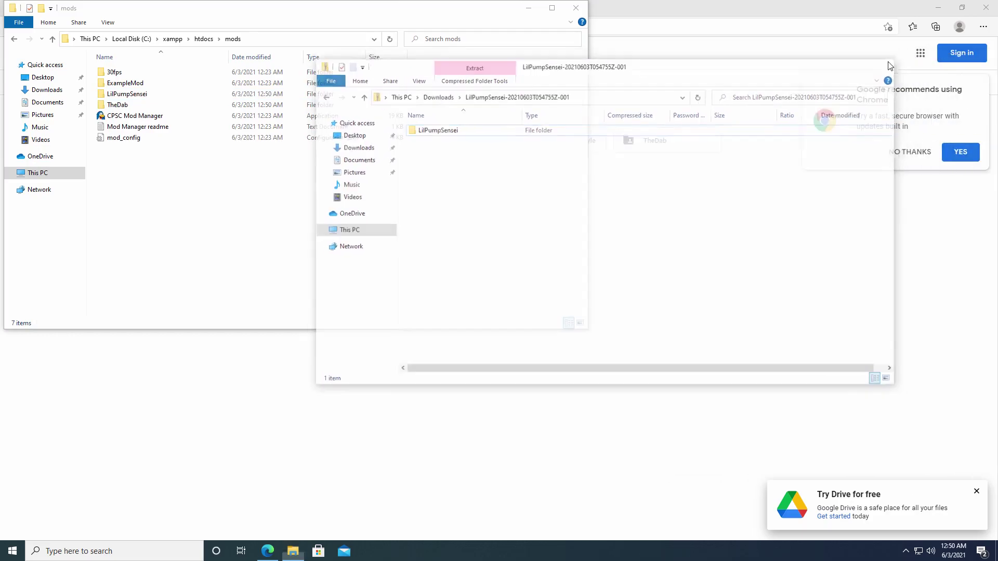
Launch CPSC Mod Manager from the mods folder despite the SmartScreen block and enable the 30fps, LilPumpSensei and TheDab mods.
double_click(146, 117)
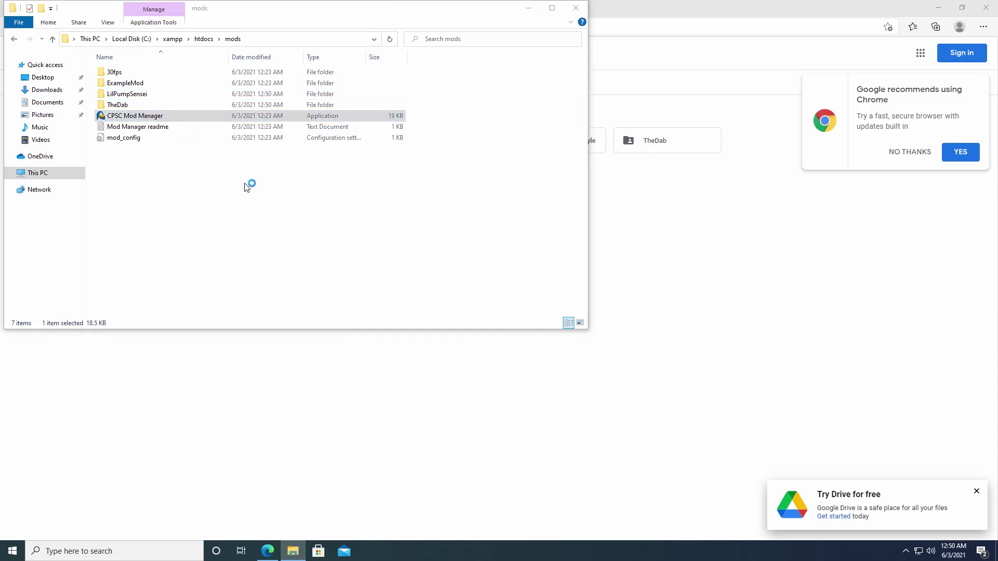
left_click(395, 201)
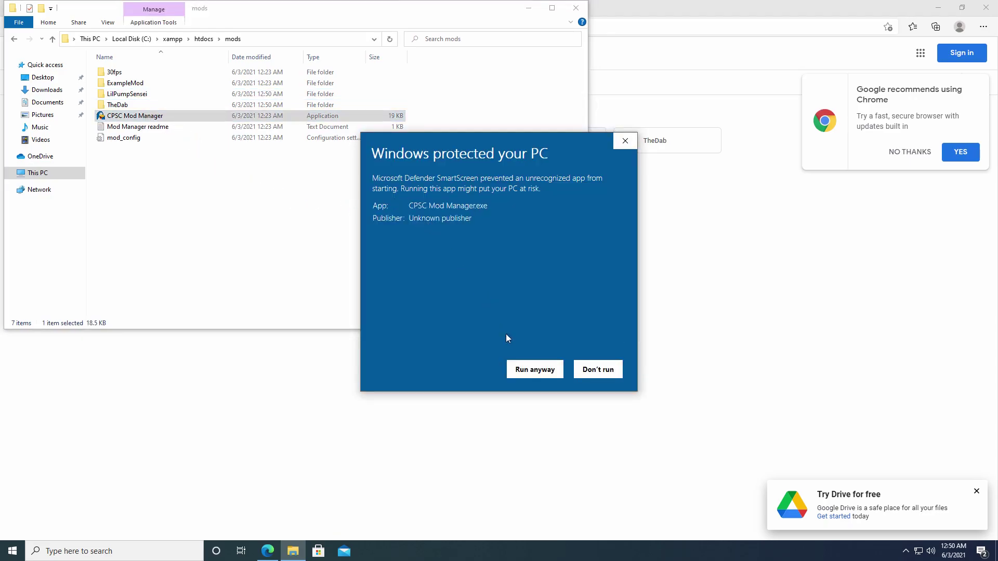
left_click(537, 369)
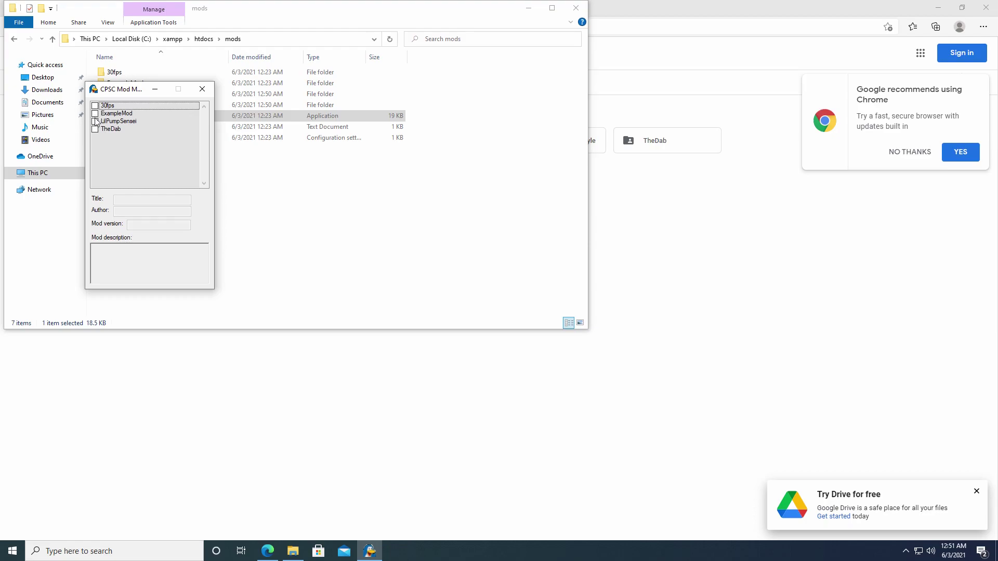
left_click(95, 106)
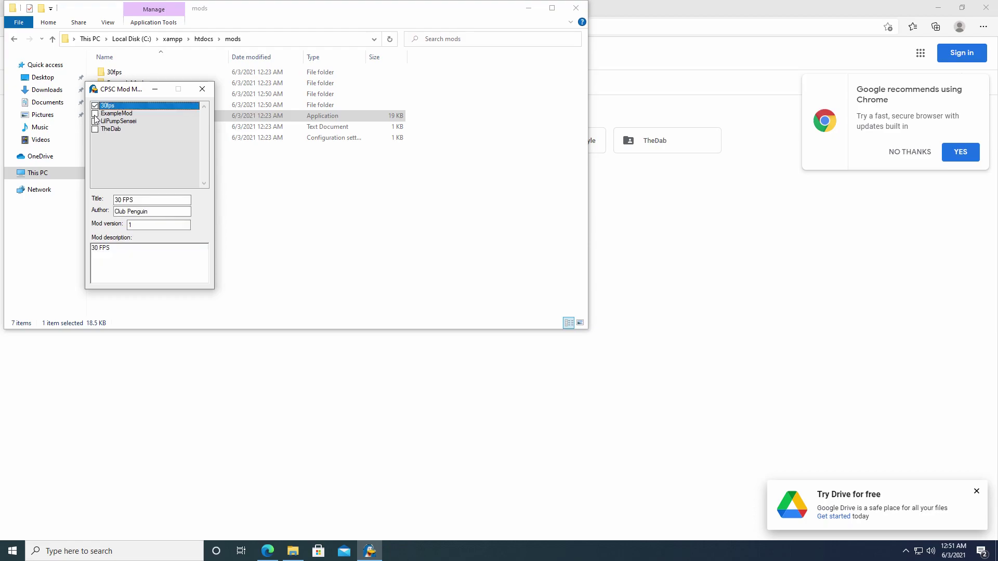
left_click(96, 121)
left_click(95, 130)
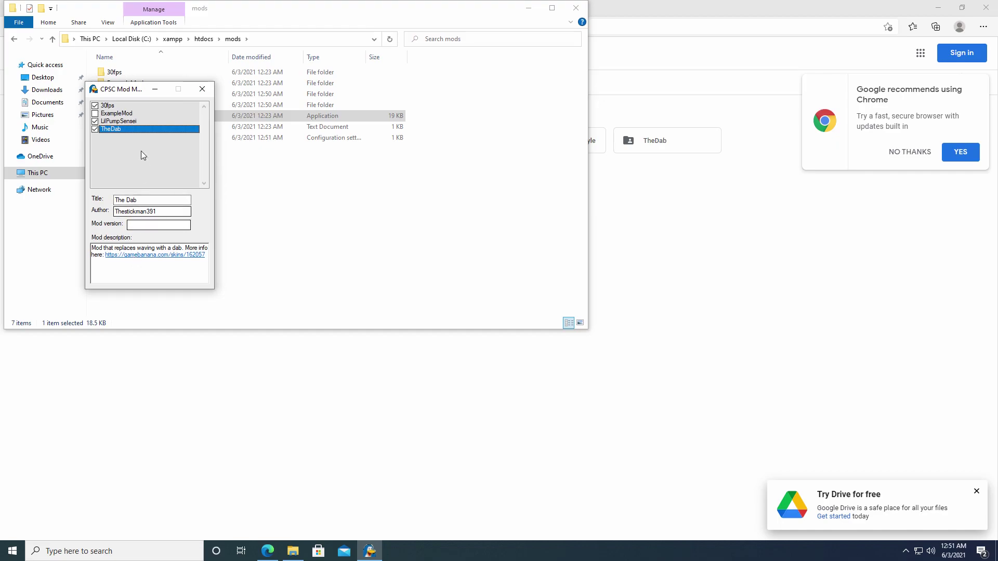
Review the details of the LilPumpSensei mod, select 30fps, and close the mod manager.
left_click(128, 121)
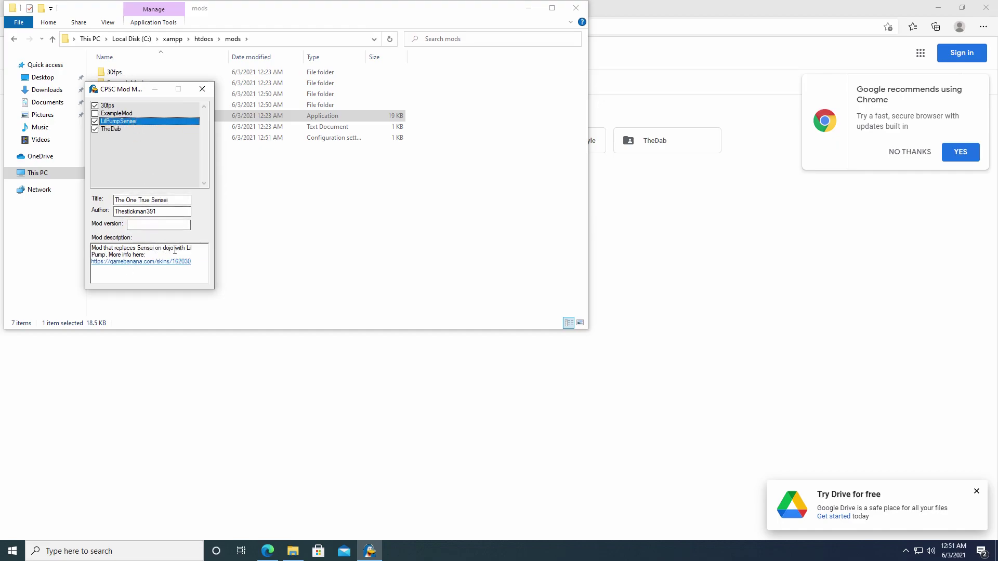
left_click(107, 105)
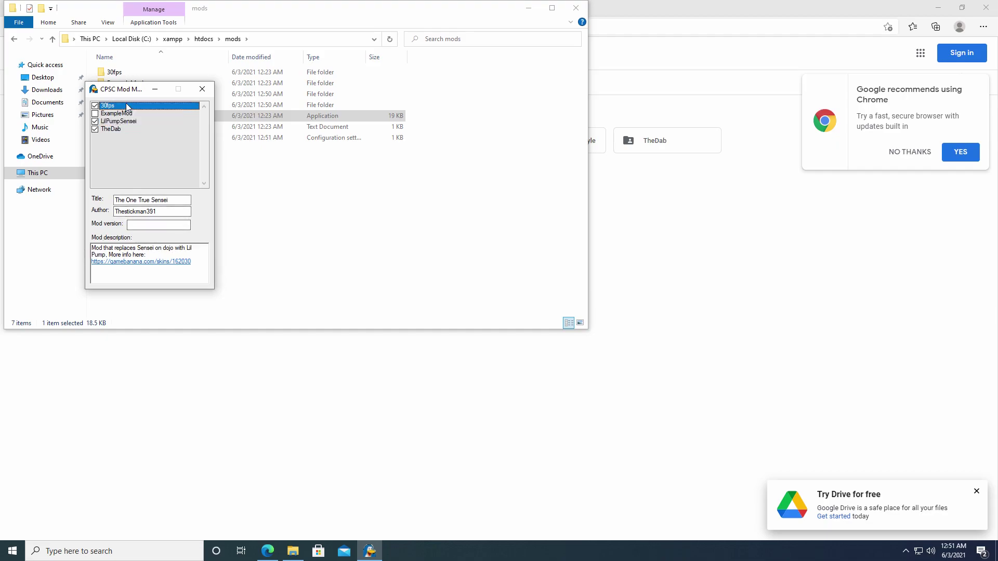
left_click(202, 89)
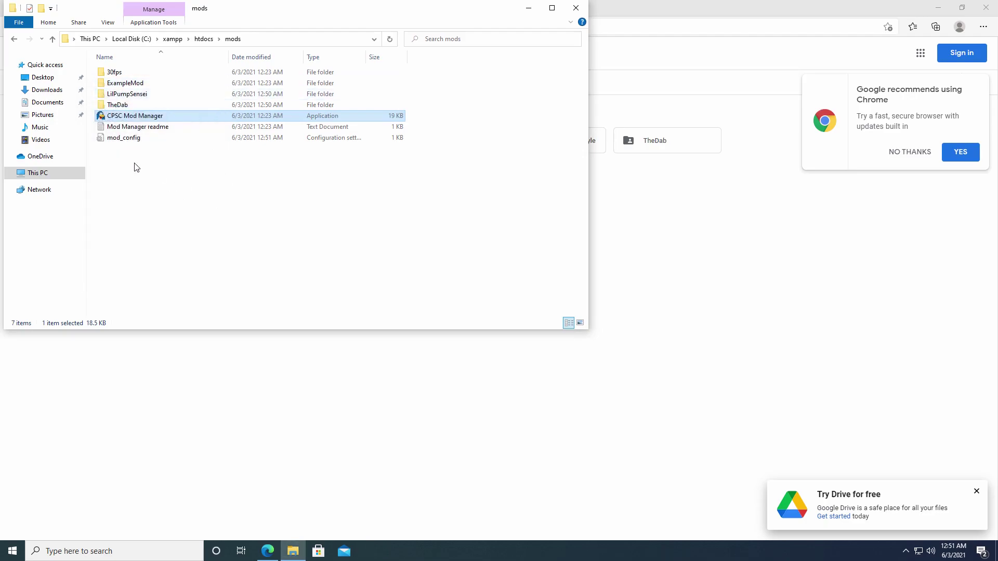
Open the XAMPP Control Panel from the xampp folder and start the Apache and MySQL modules.
left_click(52, 41)
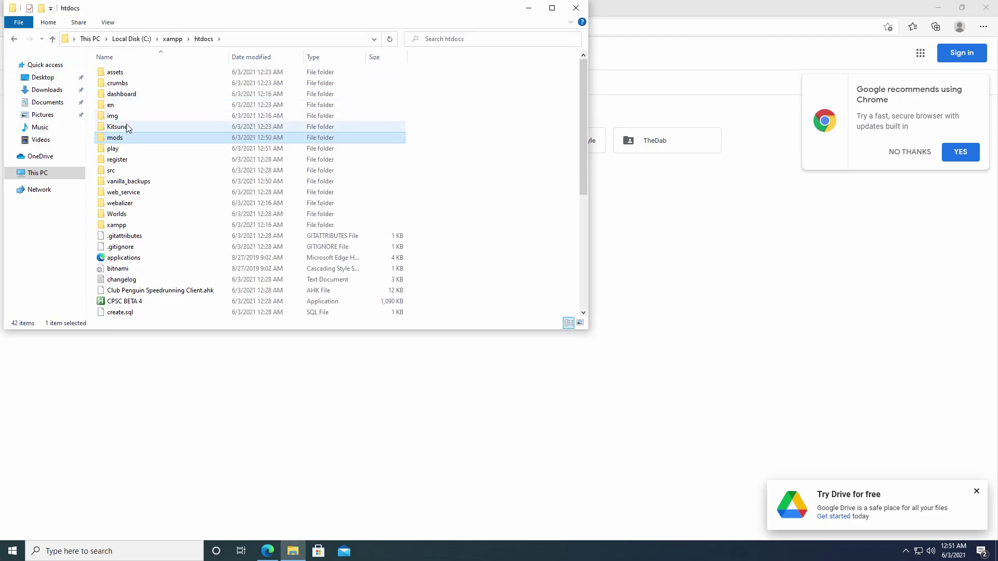
scroll(126, 226, "down", 2)
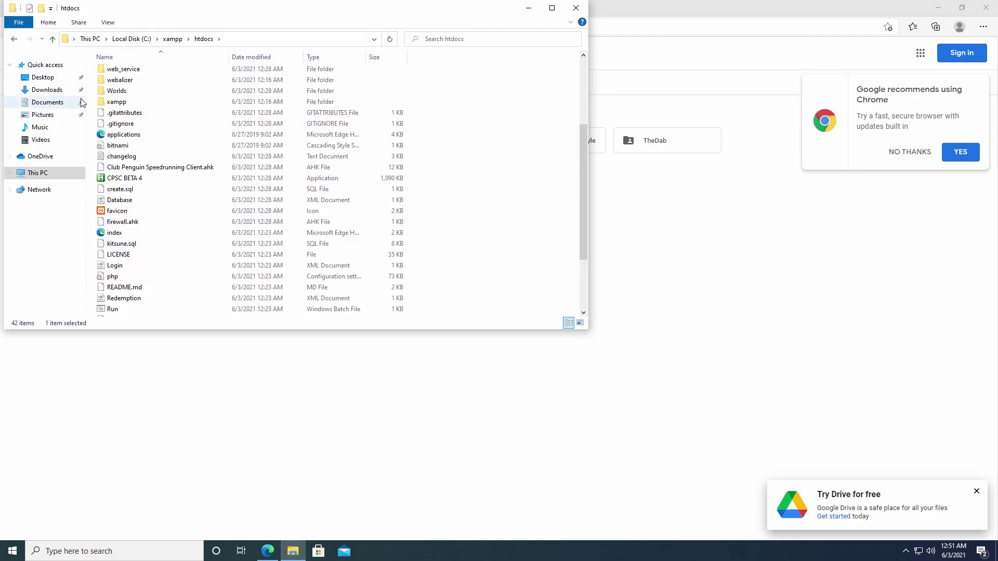
left_click(52, 39)
scroll(156, 218, "down", 10)
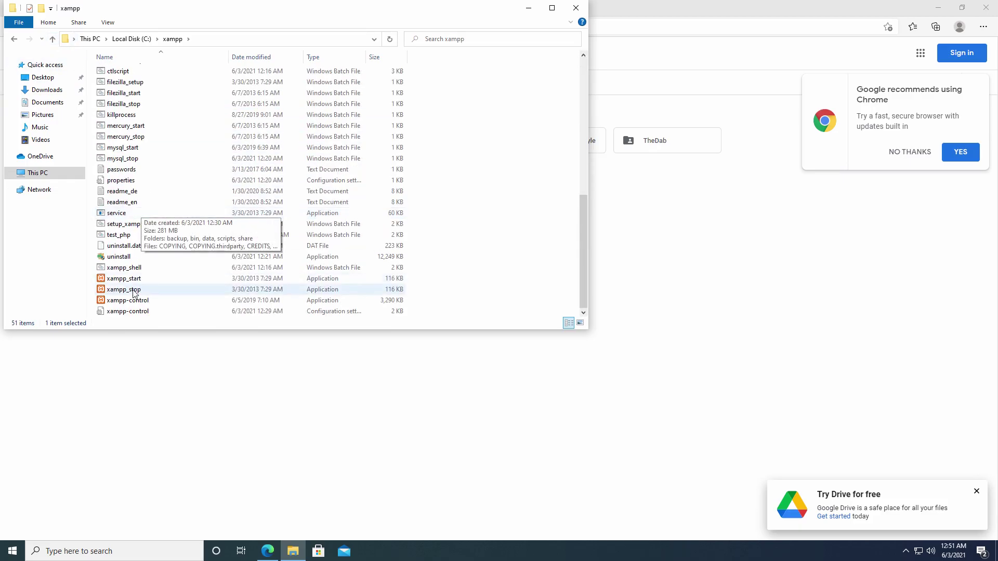
double_click(138, 300)
left_click(180, 58)
left_click(180, 73)
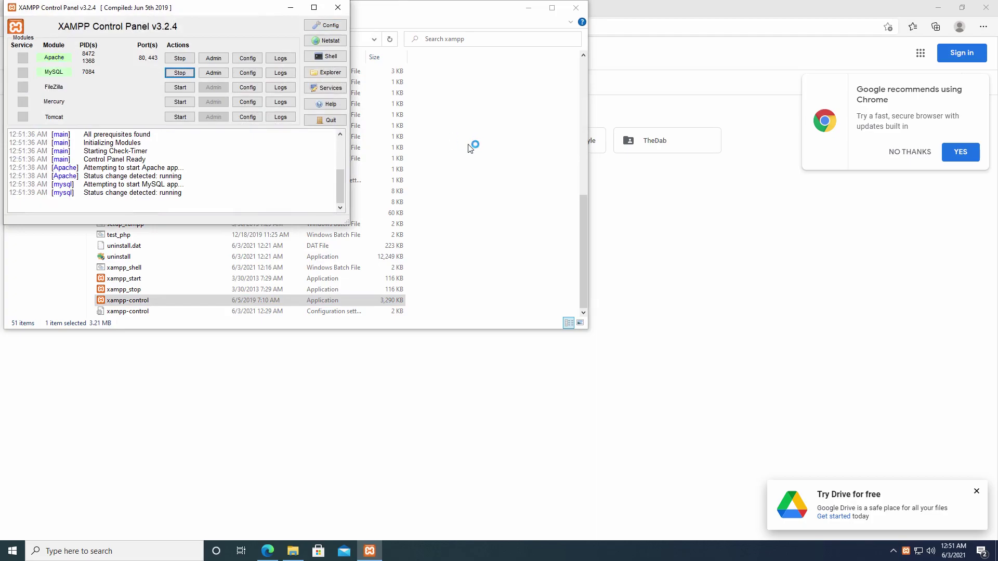
Start the game servers by running the Run batch file in the htdocs folder.
left_click(464, 148)
scroll(167, 250, "up", 9)
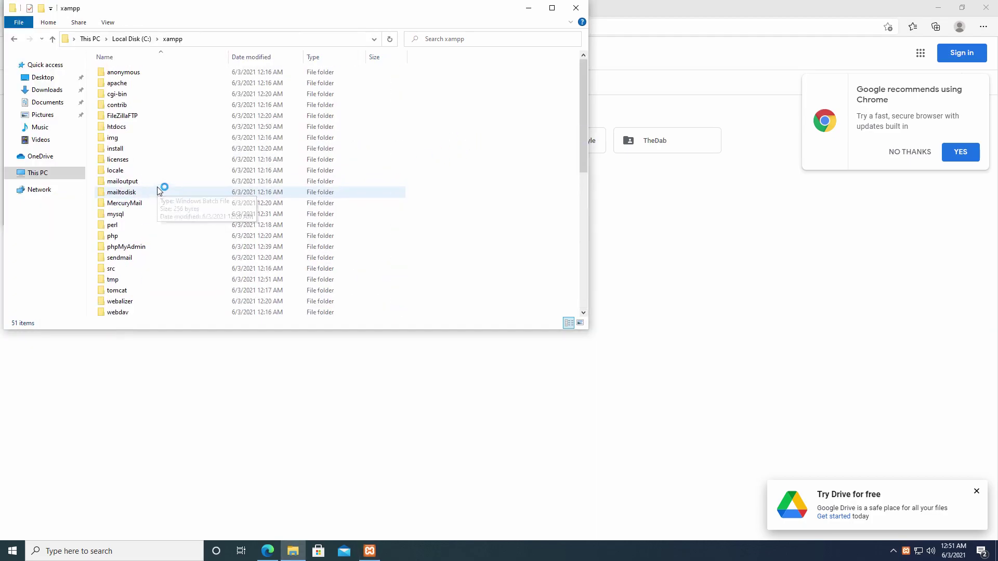
double_click(130, 126)
scroll(130, 130, "down", 6)
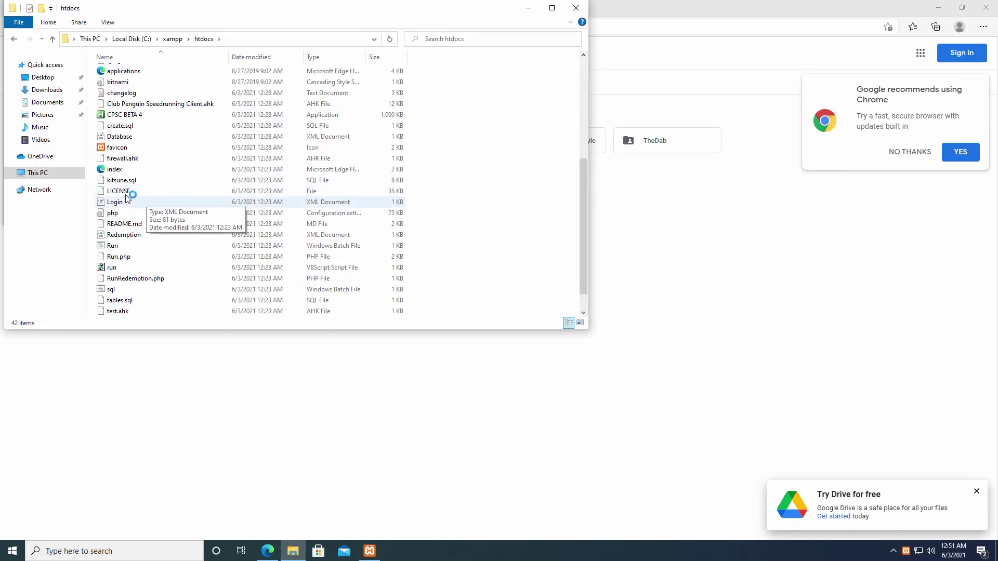
left_click(128, 246)
double_click(129, 247)
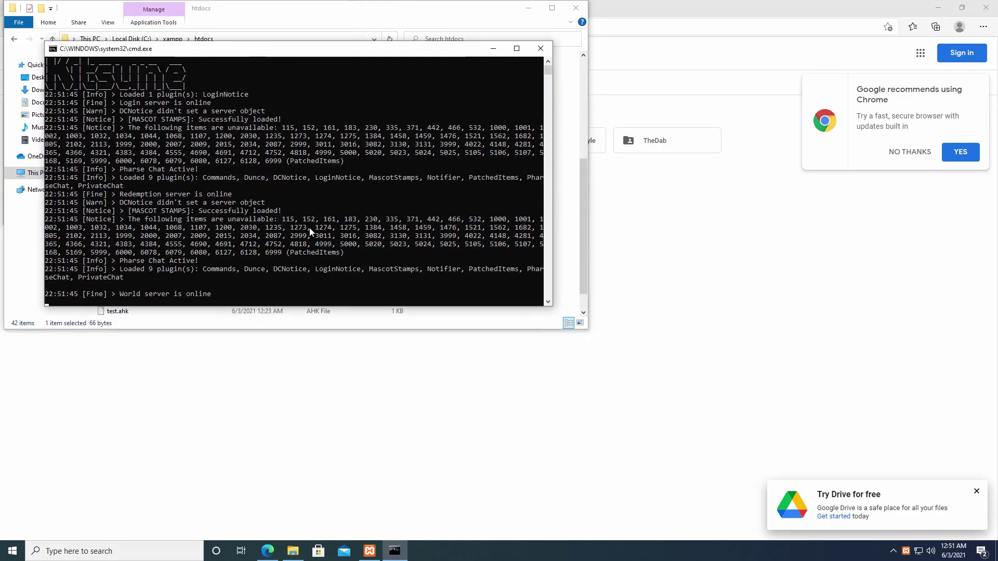
Open the Downloads folder in a separate window, launch the Flash Player application from it and load the Club Penguin game.
left_click(408, 14)
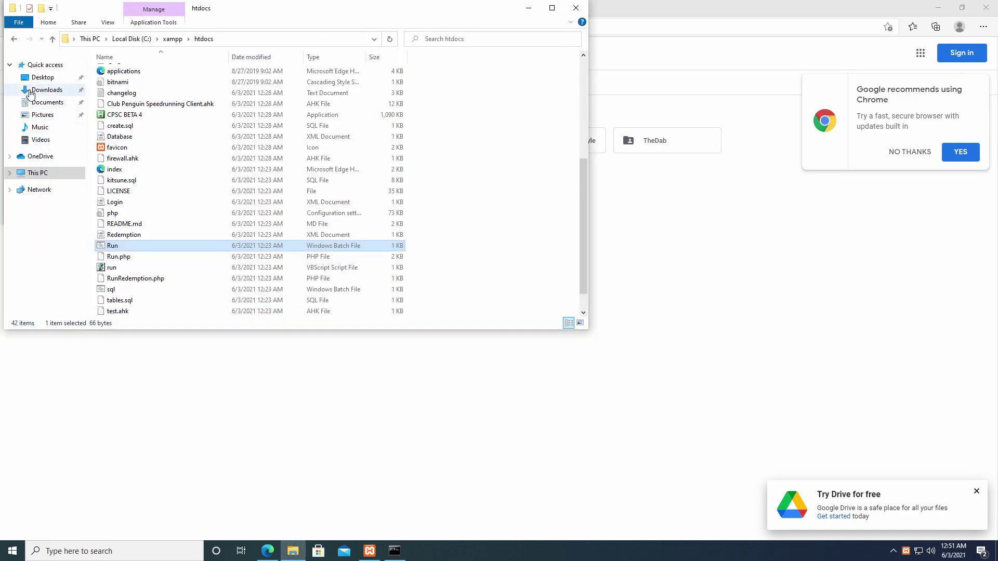
right_click(36, 89)
left_click(52, 111)
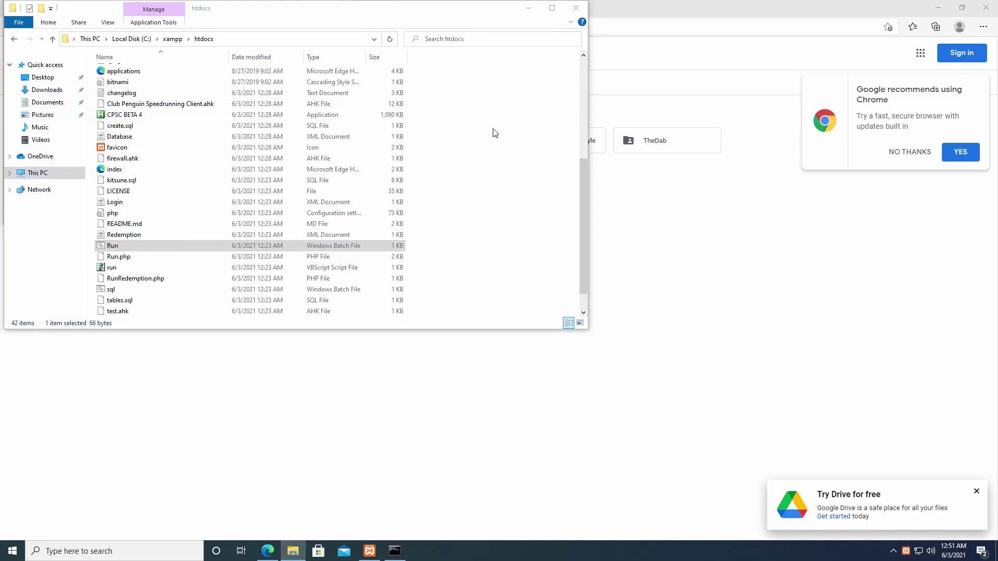
double_click(439, 165)
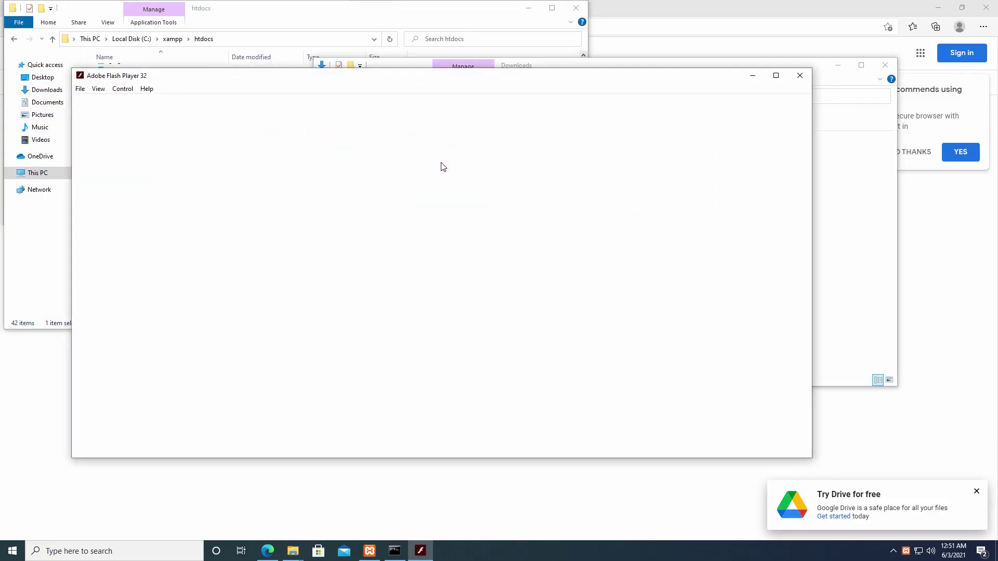
left_click(80, 89)
left_click(122, 156)
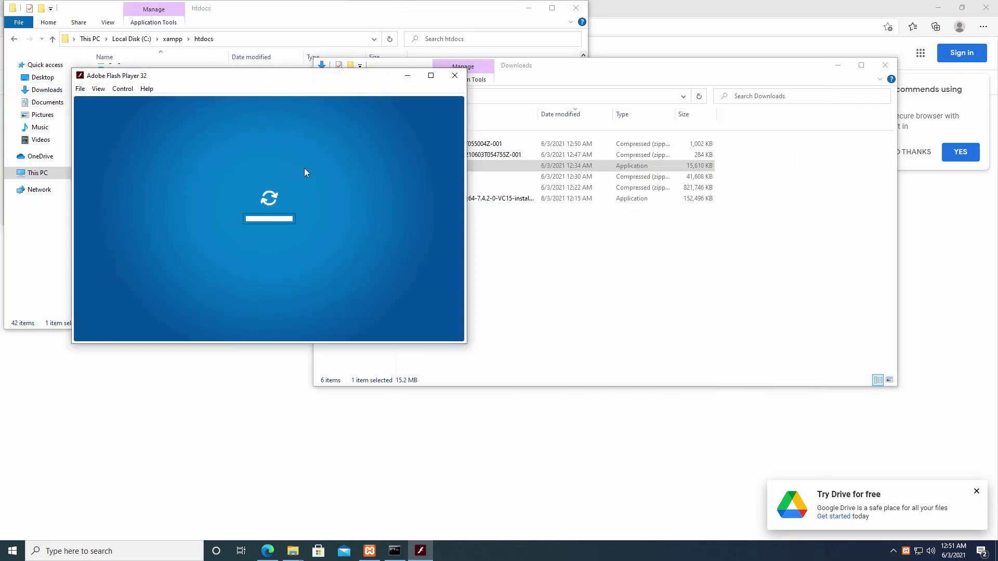
Log in to the game with the penguin's account name and join the Ice Berg server.
left_click(267, 304)
type("Pengst")
key("Return")
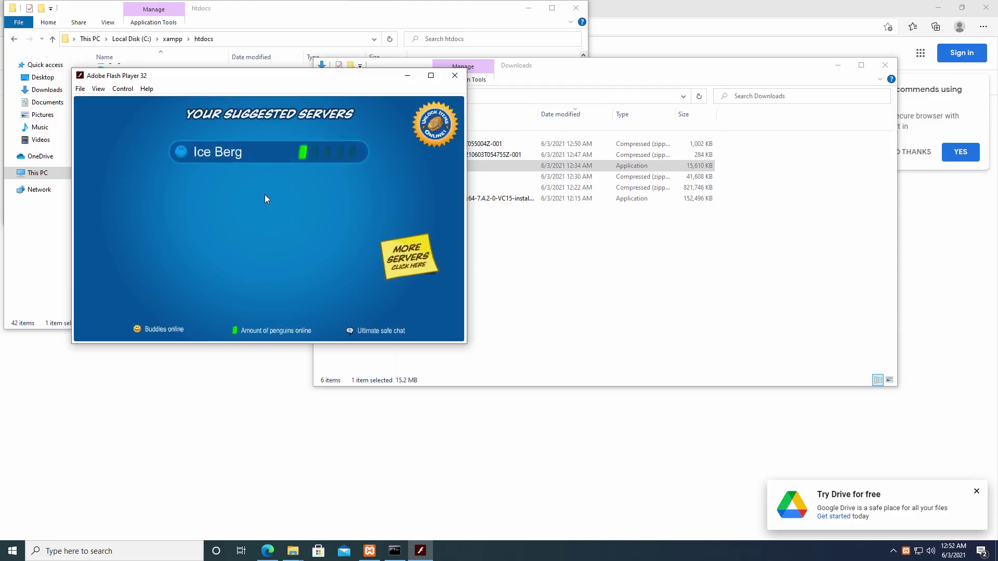
left_click(271, 159)
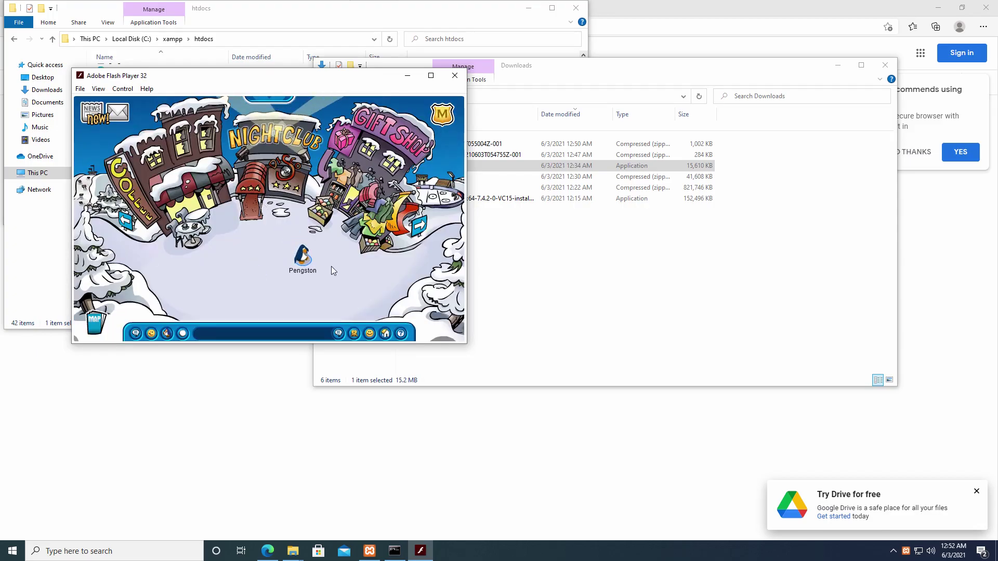
Travel to the dojo using the island map and go inside the building to check the LilPumpSensei mod.
left_click(94, 320)
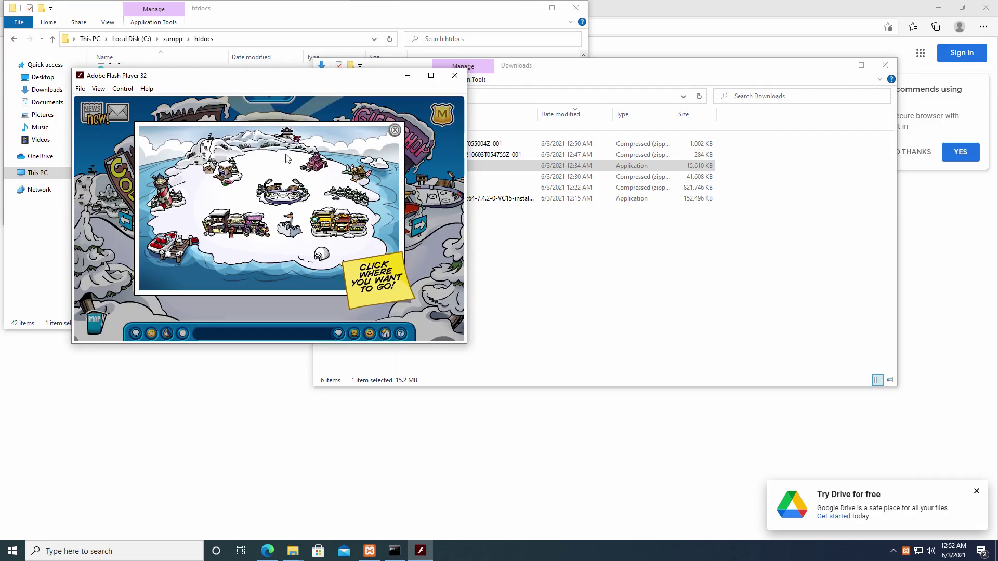
left_click(291, 140)
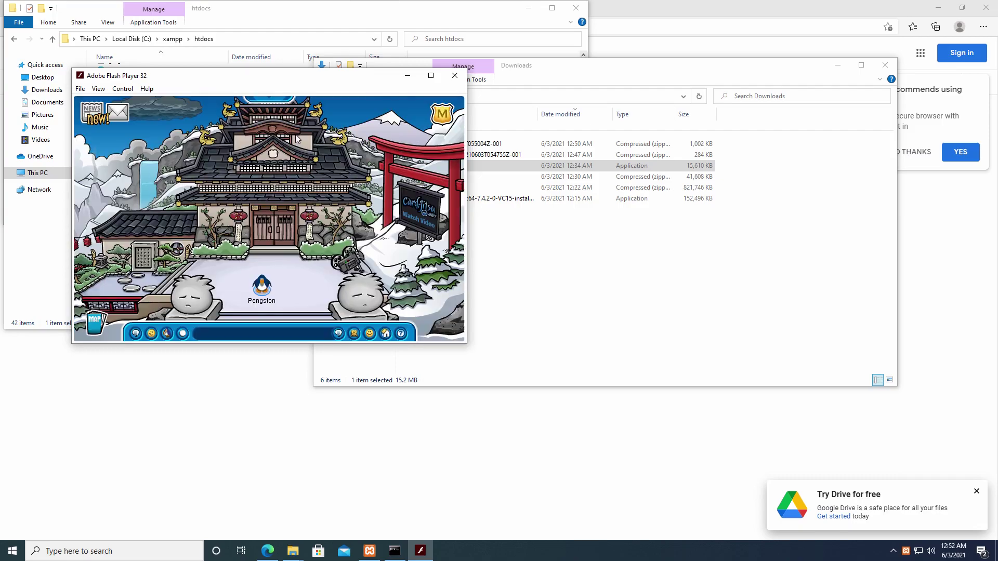
left_click(284, 239)
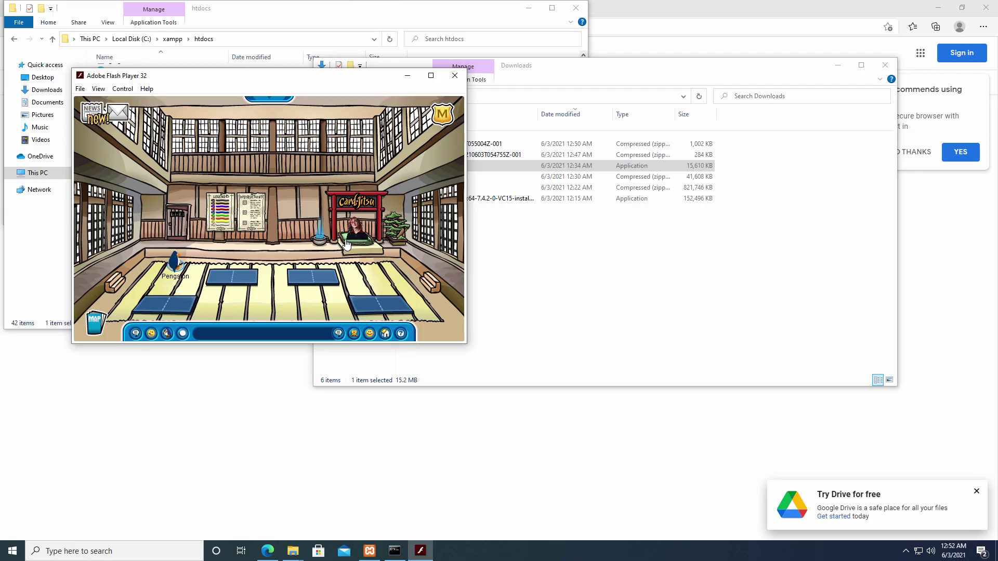
left_click(254, 298)
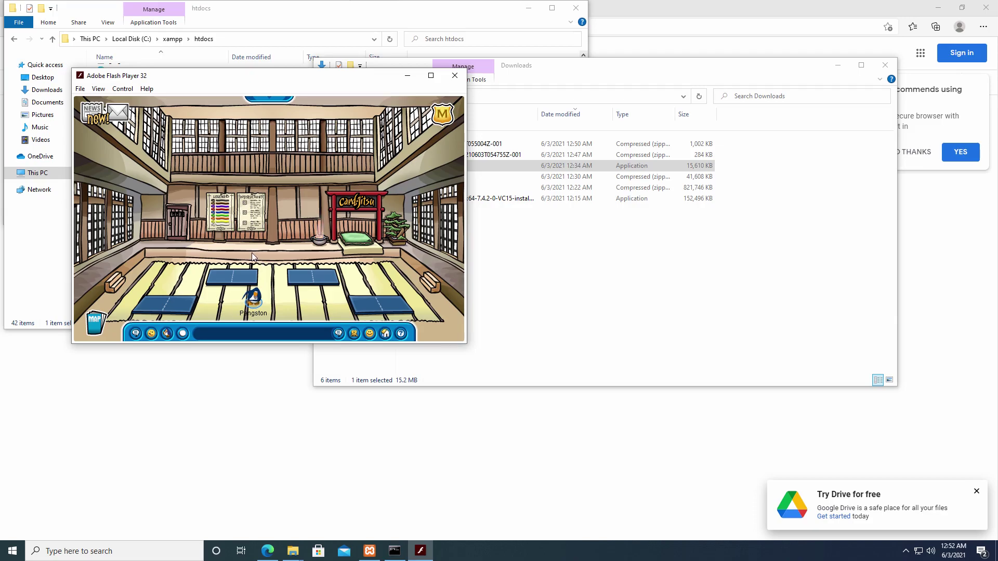
Leave the dojo building and walk the penguin to the middle of the courtyard.
left_click(177, 221)
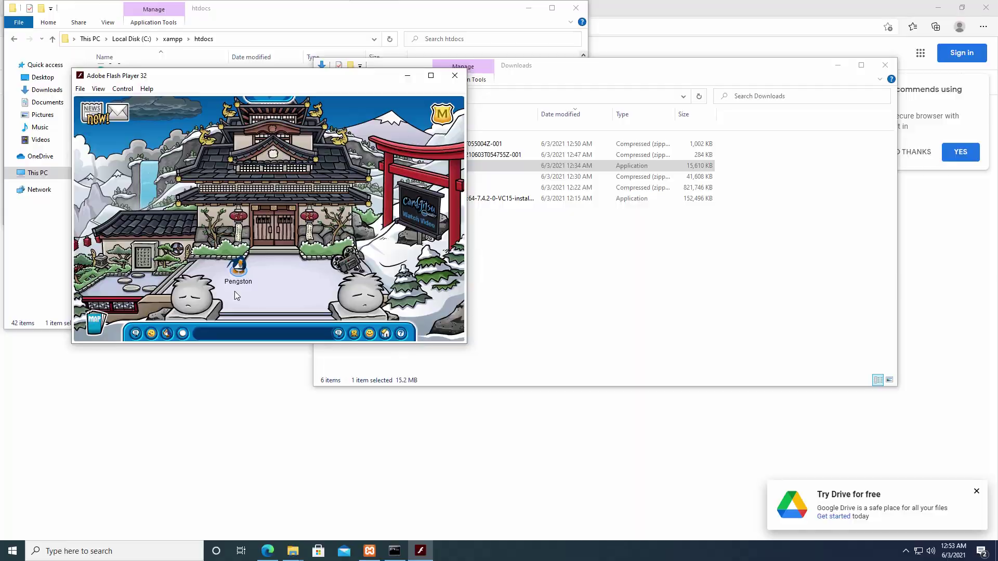
left_click(272, 281)
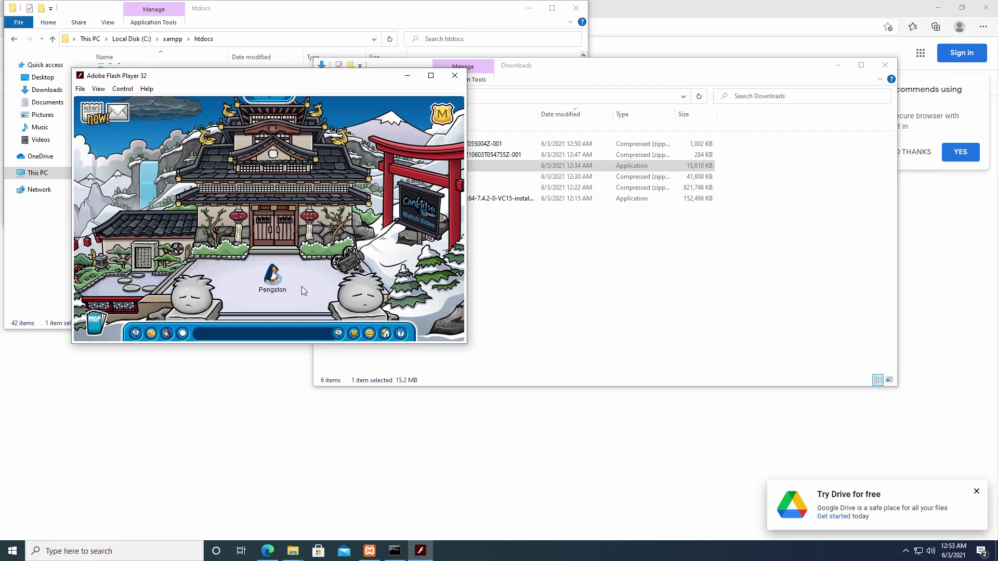